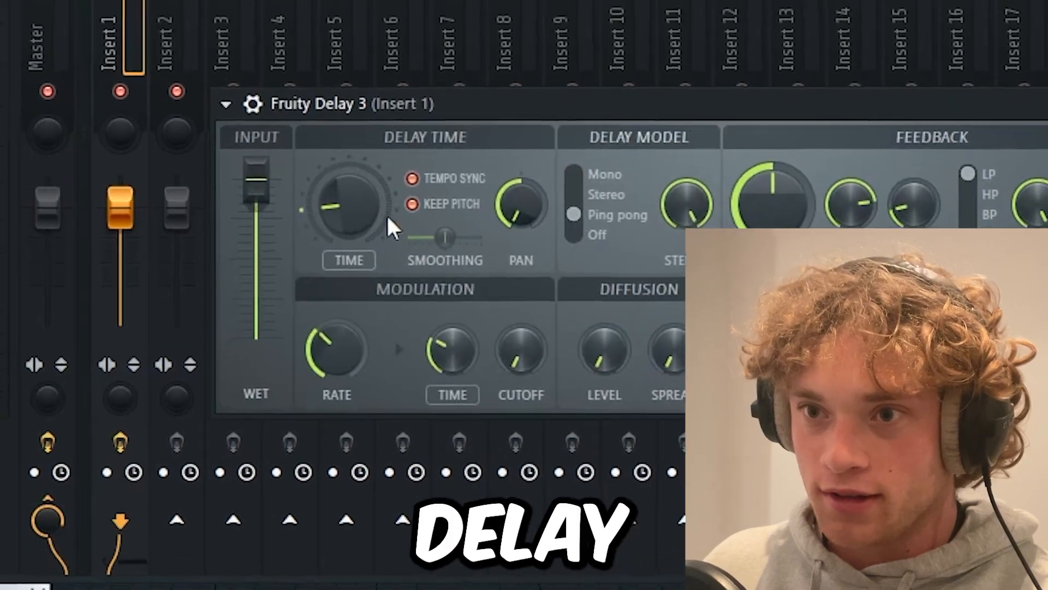
- Play the melody and draw an effect block in Effectrix's SCRATCHLOOP row, over the second half of the pattern
key(space)
click(182, 229)
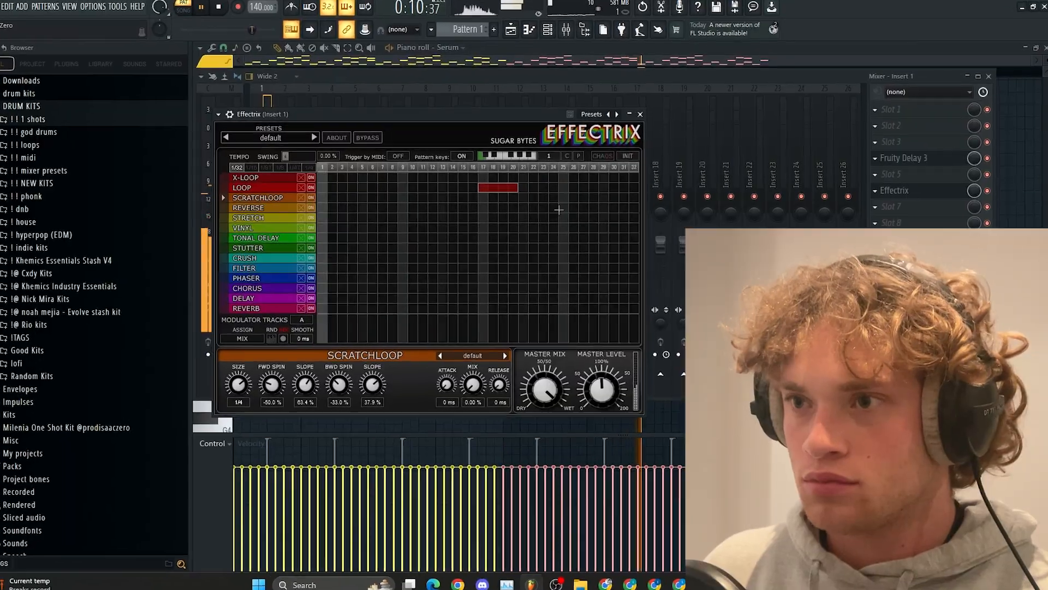
drag(554, 199, 601, 199)
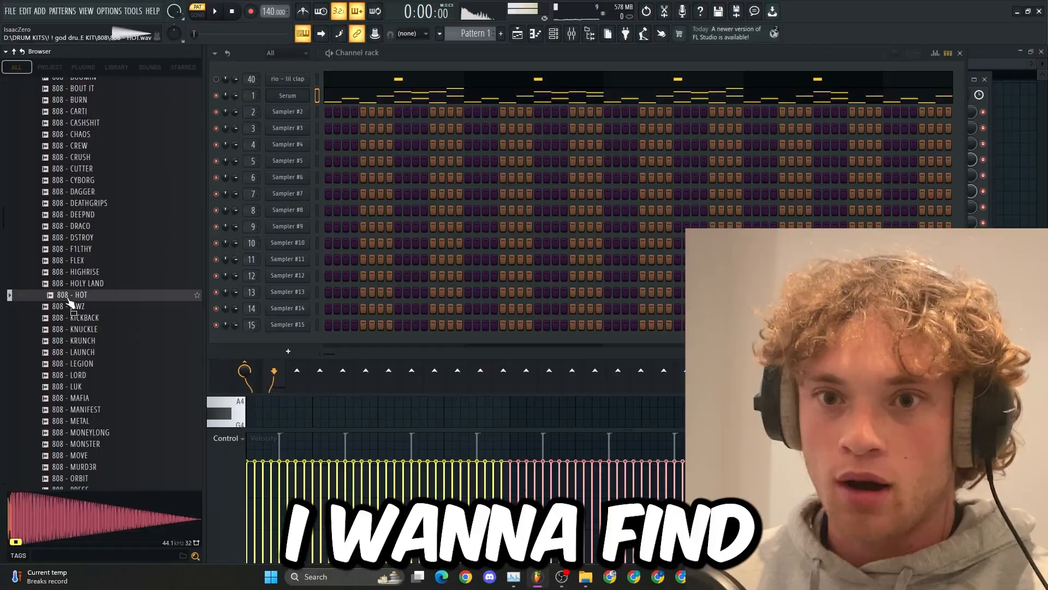
- Audition the 808 - HOT sample, and duplicate the opening Serum notes to extend the melody
drag(69, 302, 85, 290)
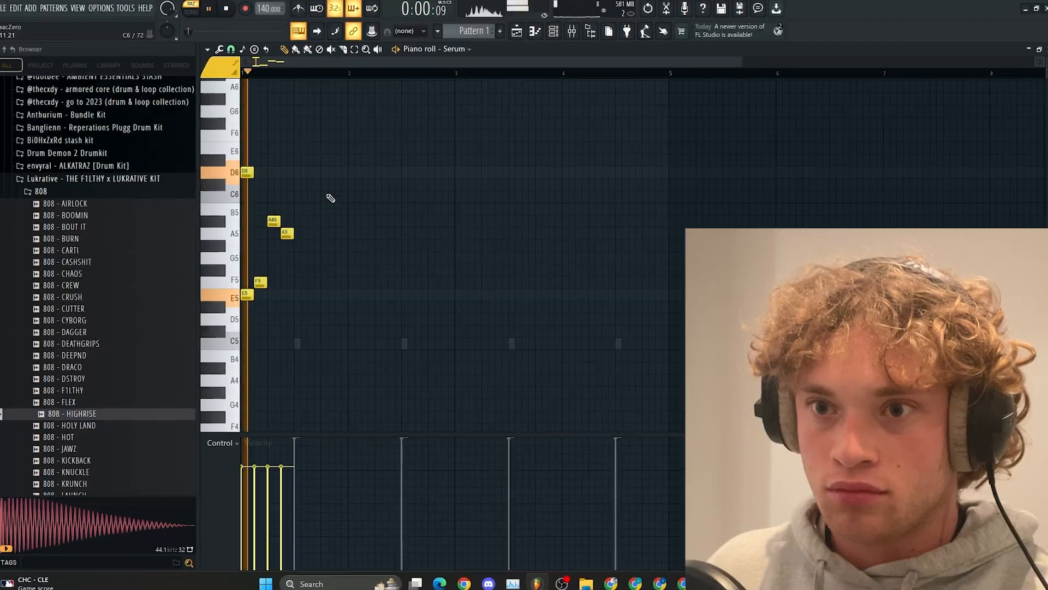
key(ctrl+b)
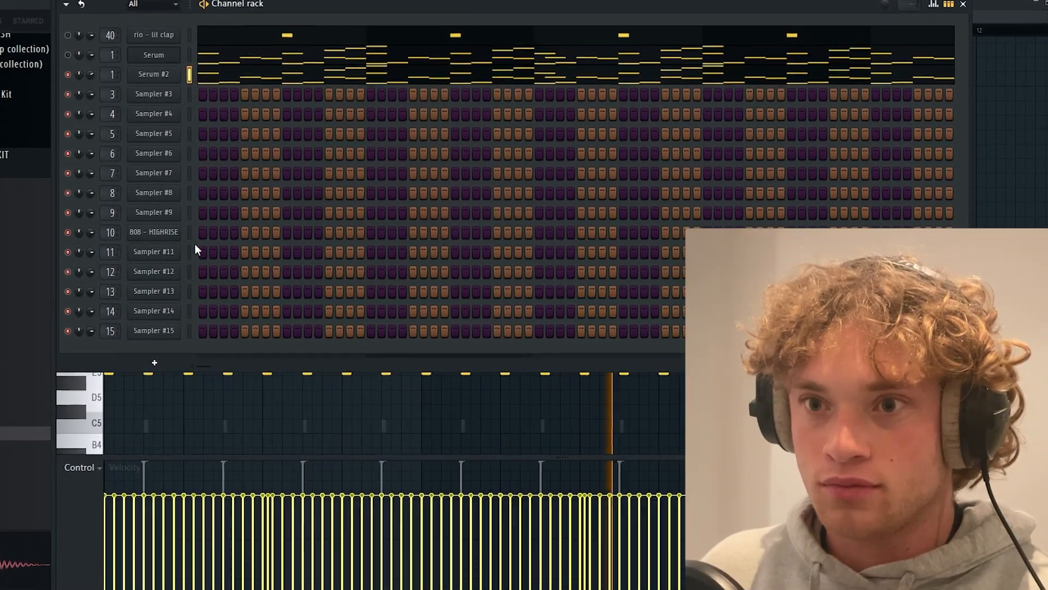
- Open the 808 - HIGHRISE channel's notes and add a short D5 hit on the last beat of bar 1
click(154, 231)
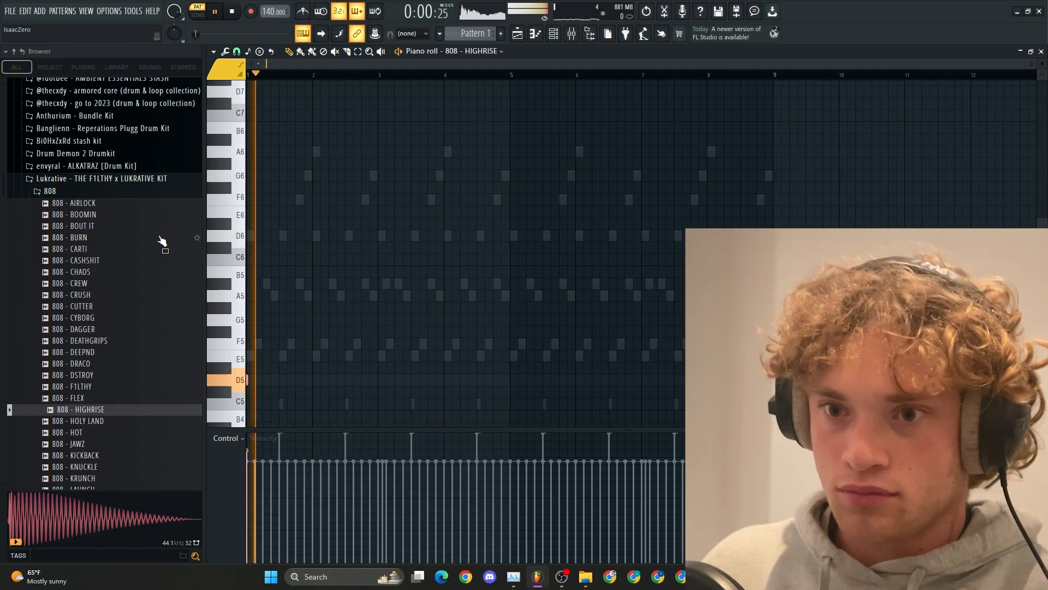
scroll(87, 330, down, 6)
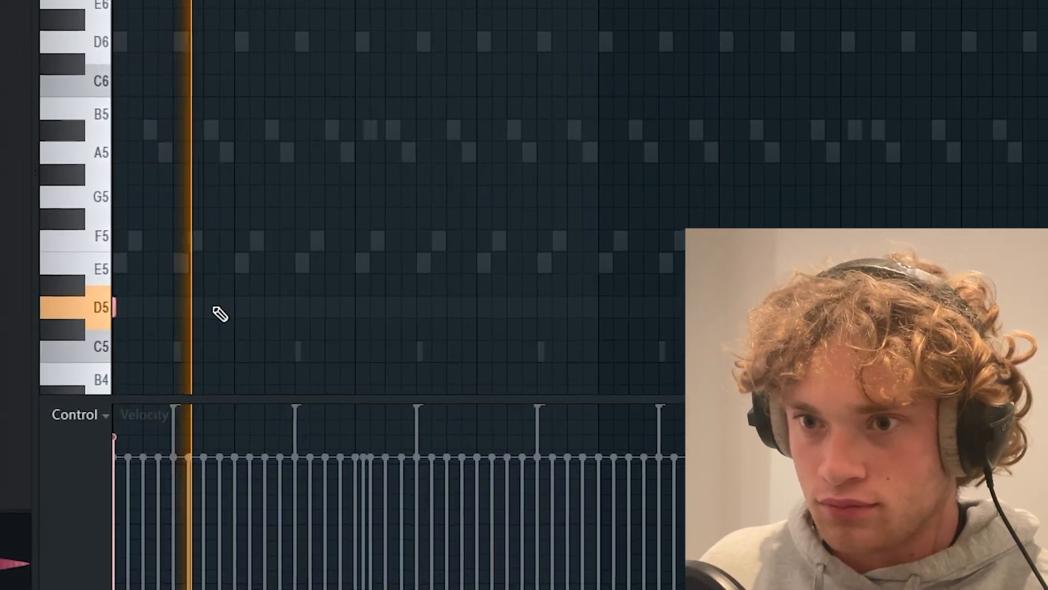
click(287, 341)
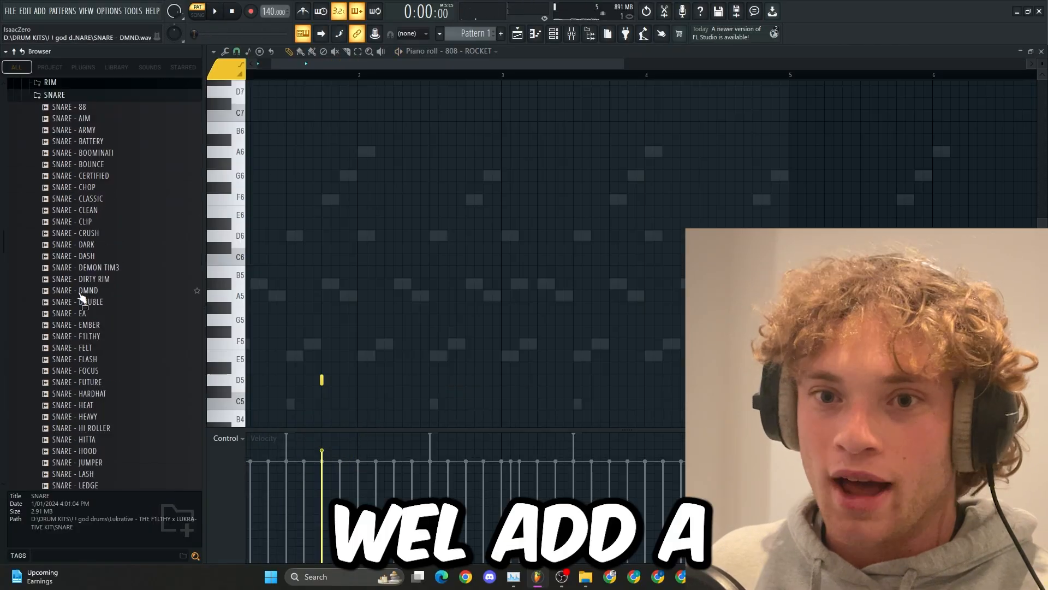
- Audition the SNARE - DMND sample, and add a short A#5 note to the 808 - ROCKET channel on the last beat of bar 2
click(79, 295)
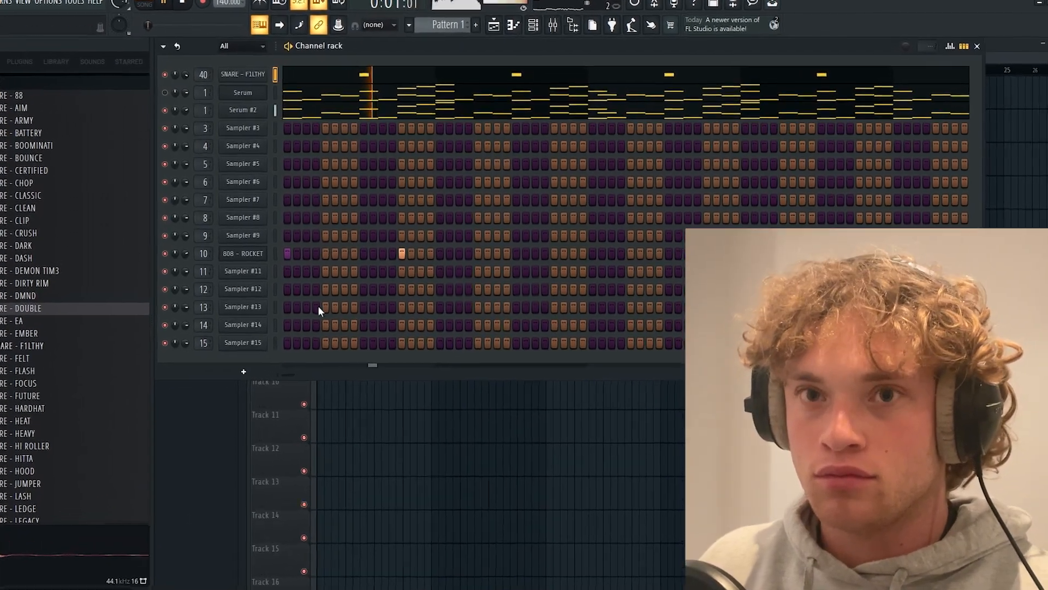
right_click(243, 252)
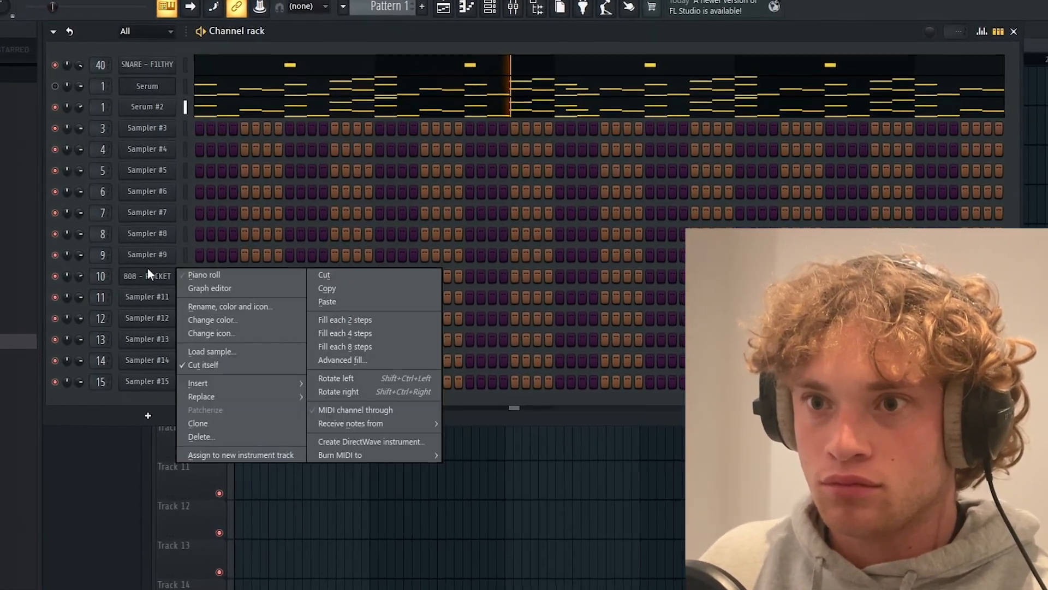
click(203, 275)
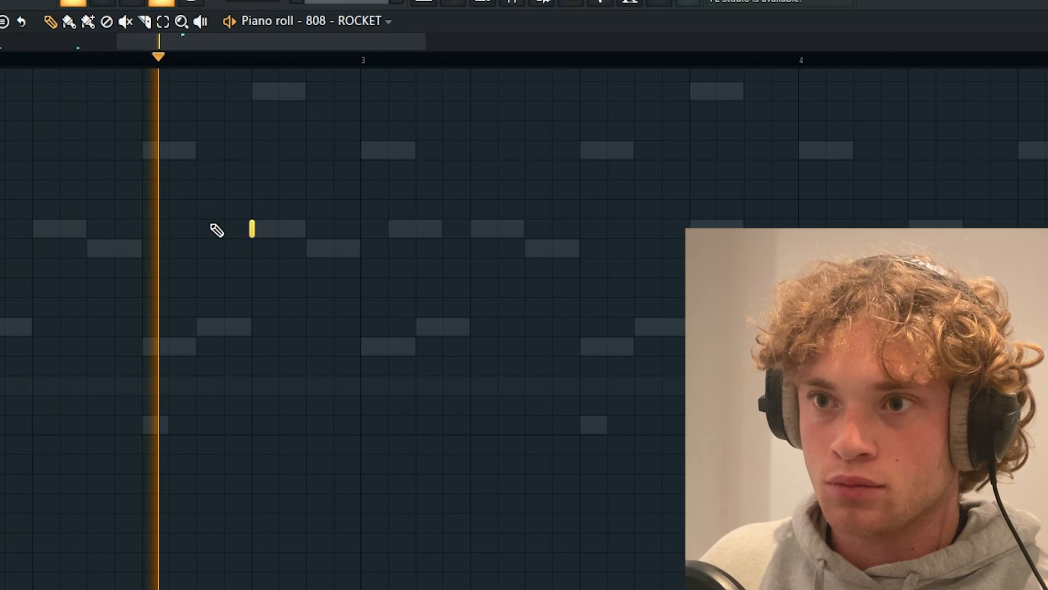
click(256, 232)
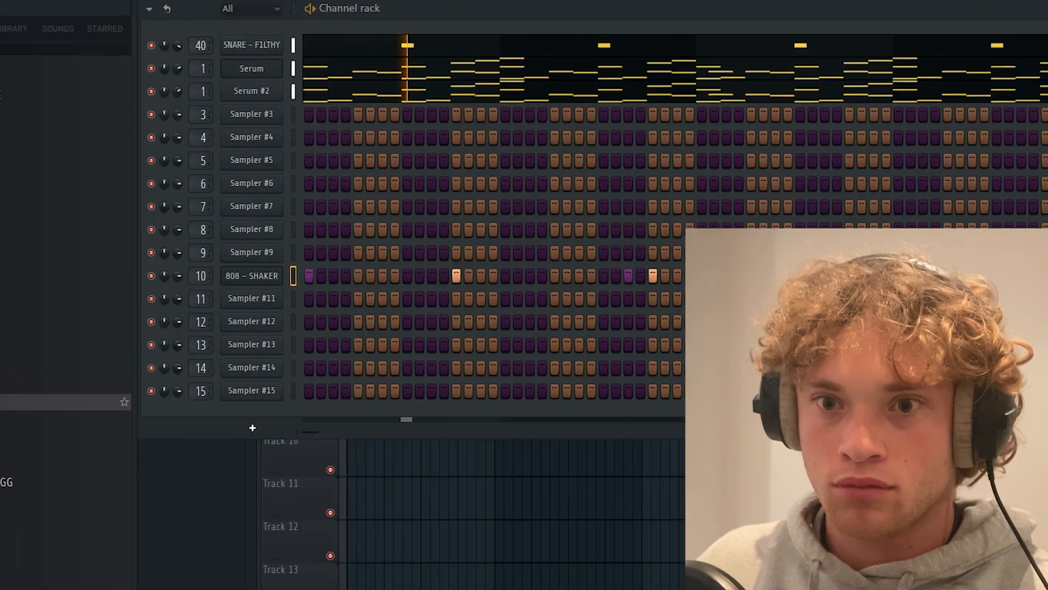
- Load the HI HAT - LUK (1) sample into the Sampler #11 channel and fill it with a hit every 2 steps
drag(22, 402, 264, 298)
right_click(265, 299)
click(529, 347)
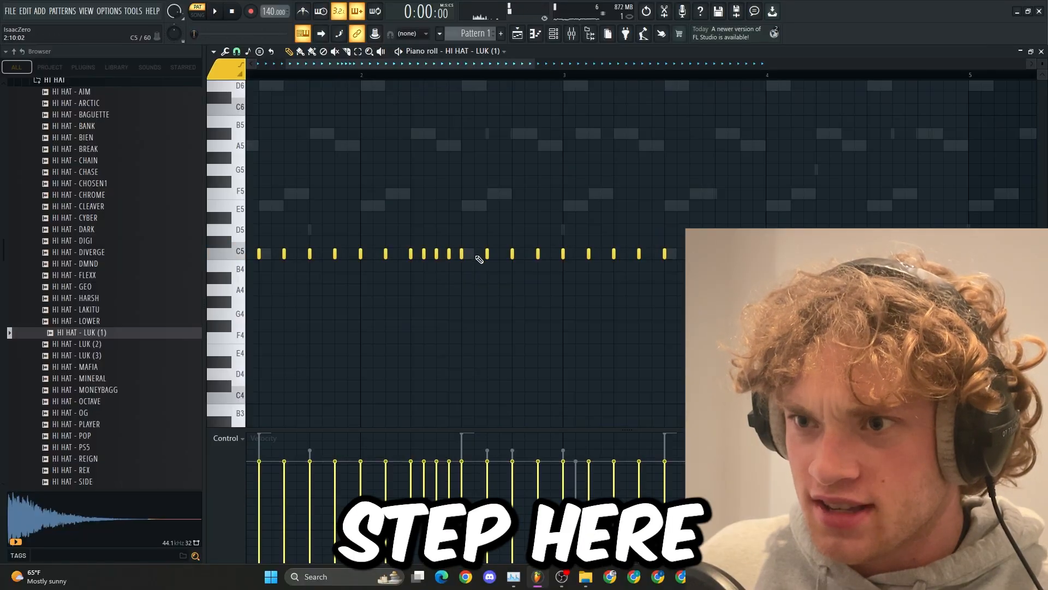
- Play back the hi-hat pattern and place low F#4 hi-hat hits in bar 2
key(space)
scroll(436, 263, down, 3)
scroll(349, 270, up, 3)
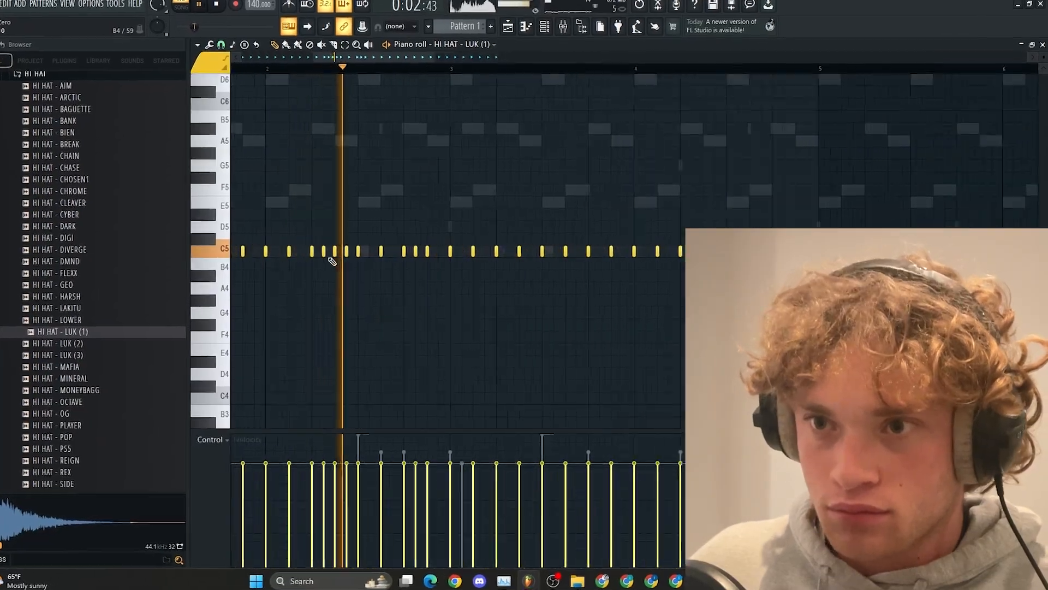
scroll(502, 291, down, 3)
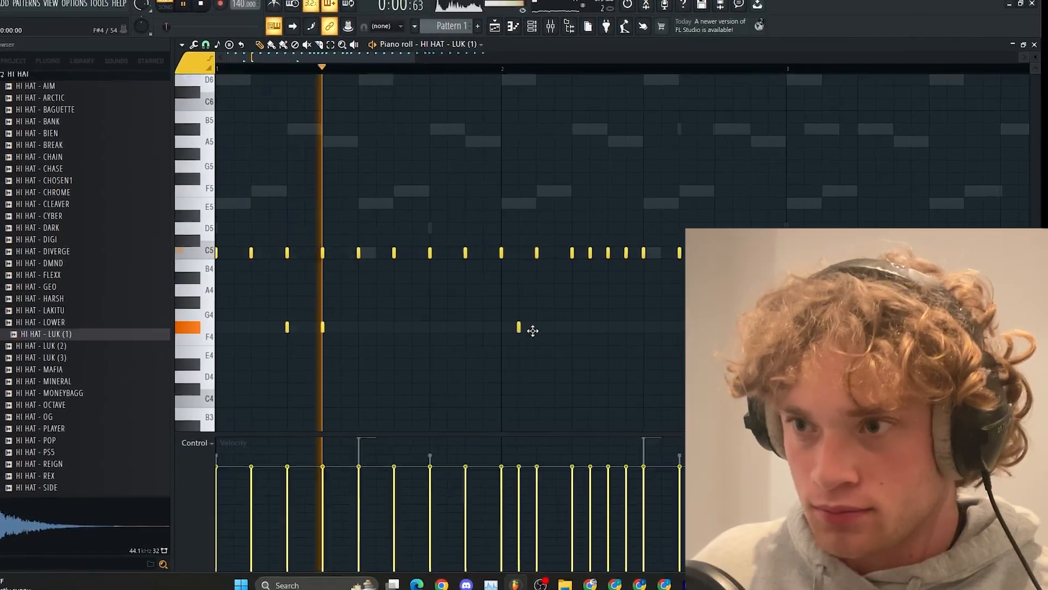
drag(482, 333, 518, 334)
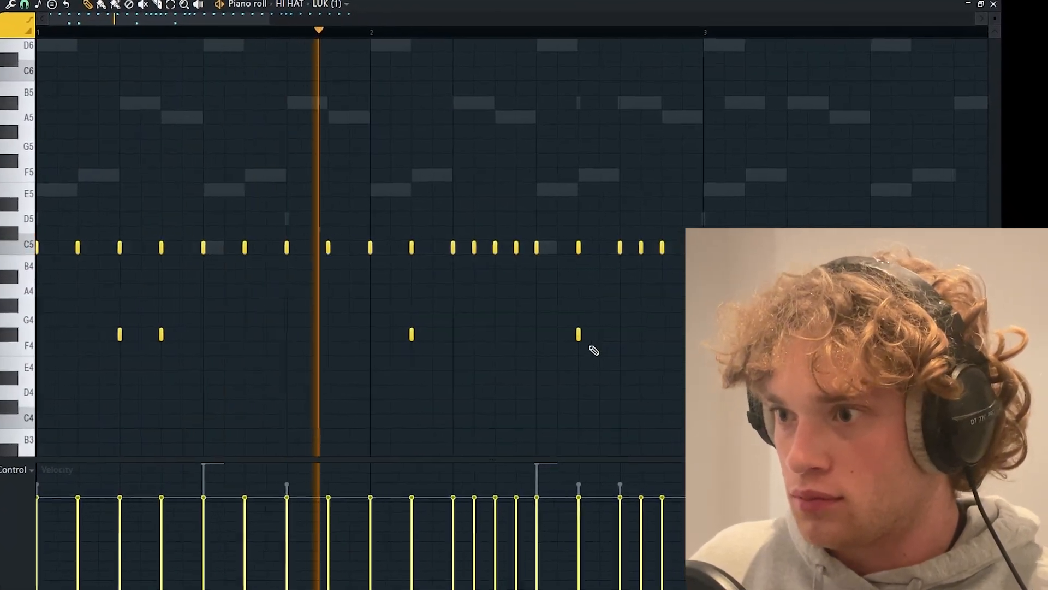
drag(582, 336, 592, 359)
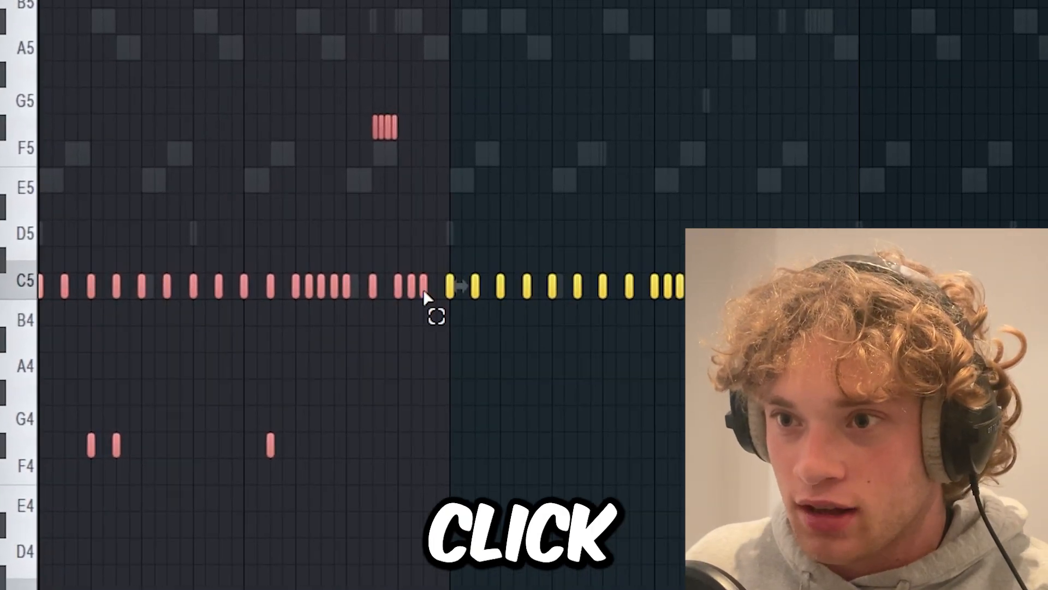
- Select the hi-hat notes of the first two bars, and play the pattern from bar 3
drag(435, 287, 41, 349)
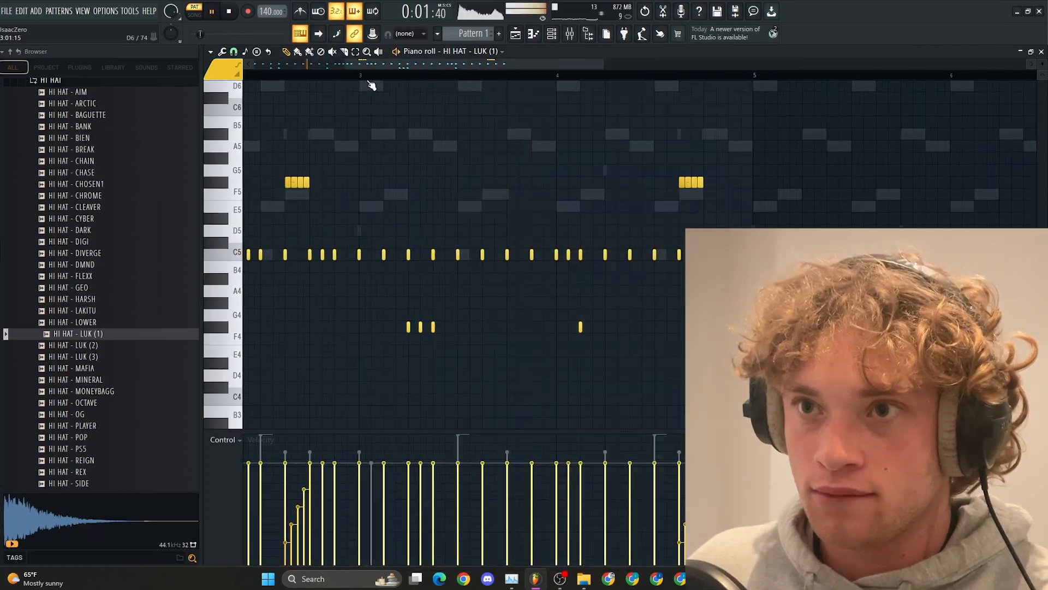
click(363, 75)
scroll(404, 253, down, 4)
- Show the channel rack and browse to the open hats folder of the Venexxi 3k Drumkit
key(F6)
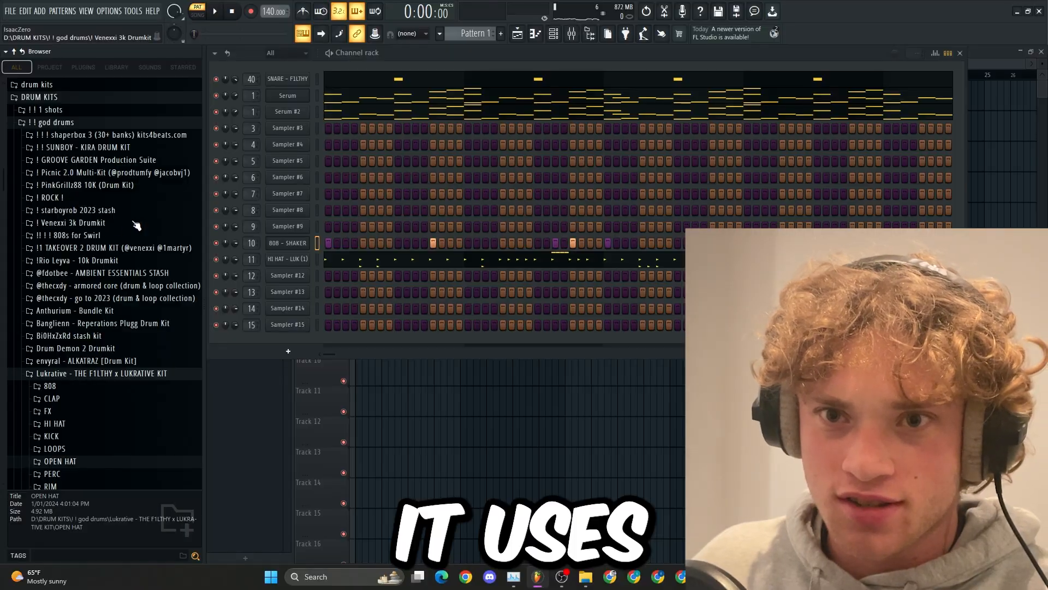
click(69, 224)
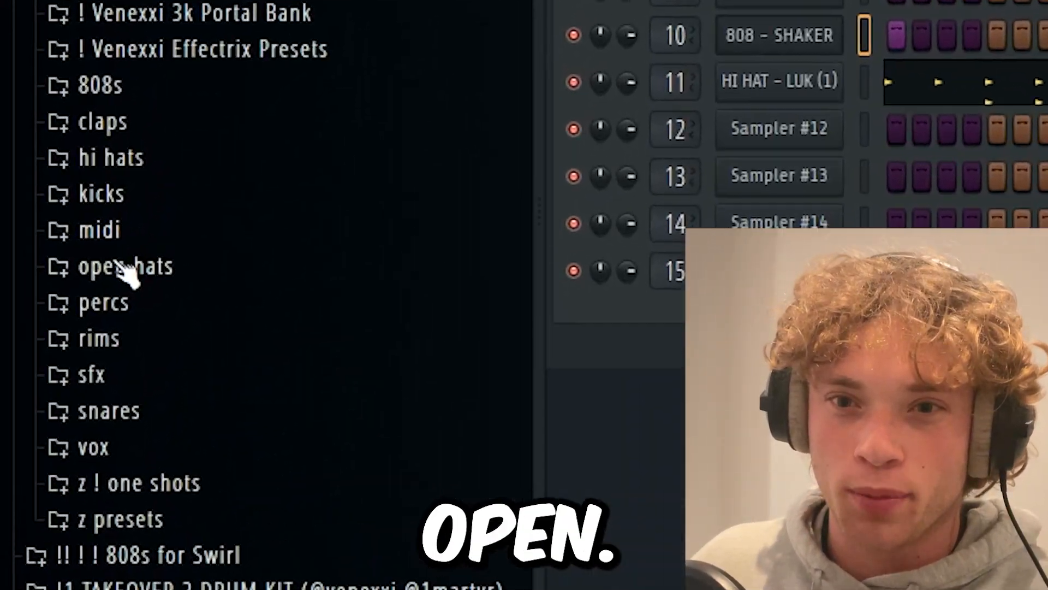
click(121, 267)
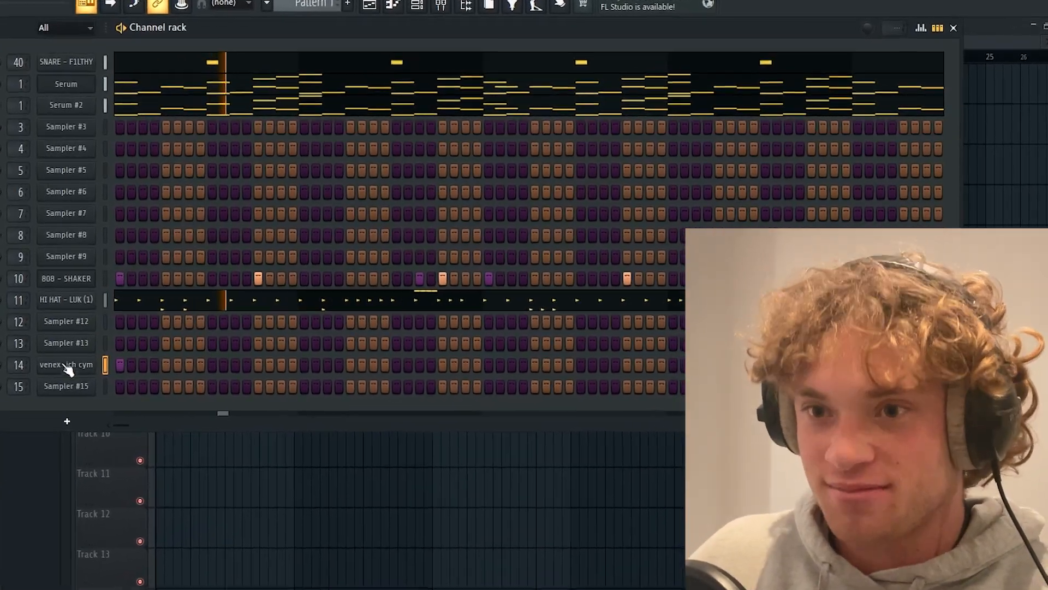
- Open the piano roll of the venexxi - drich cym channel, select bars 1 to 4 and shift the time selection forward by its length
right_click(131, 347)
click(97, 370)
drag(316, 51, 1, 52)
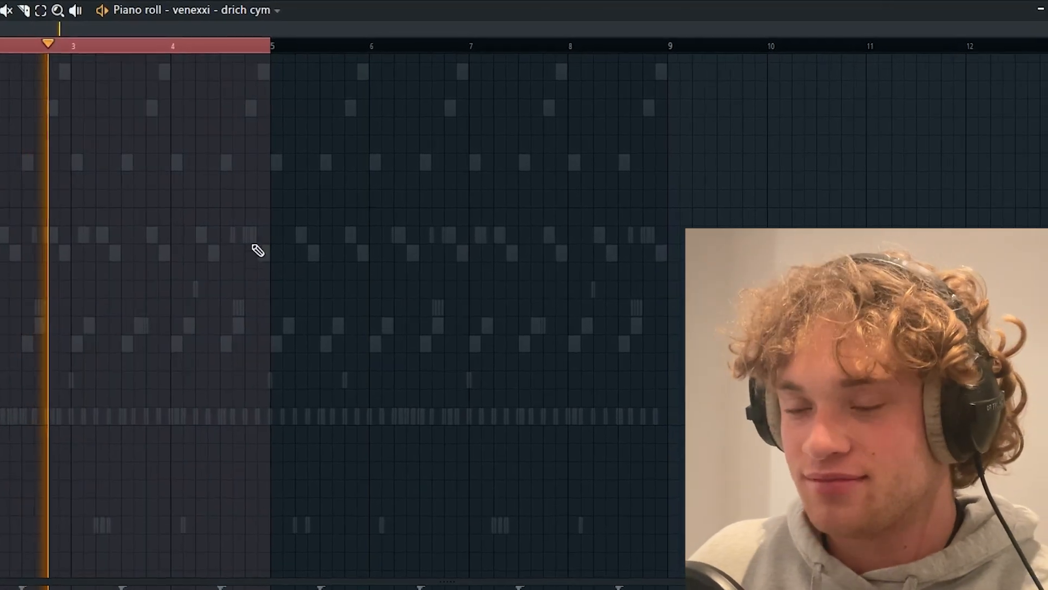
key(ctrl+Right)
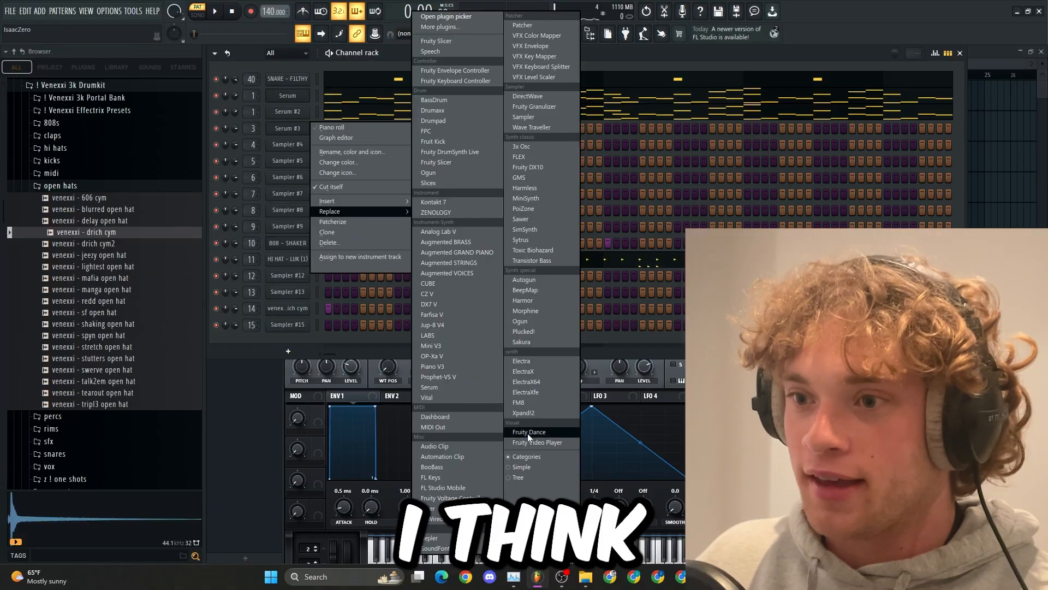
- Replace the Serum #3 channel with ElectraX64, and select all notes of its counter-melody during playback
click(535, 382)
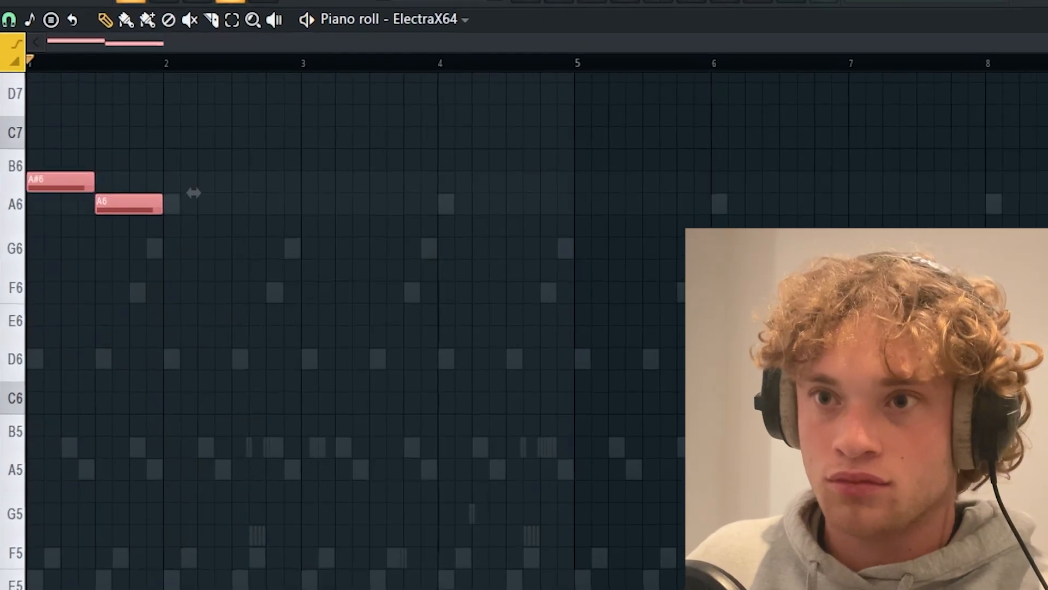
key(space)
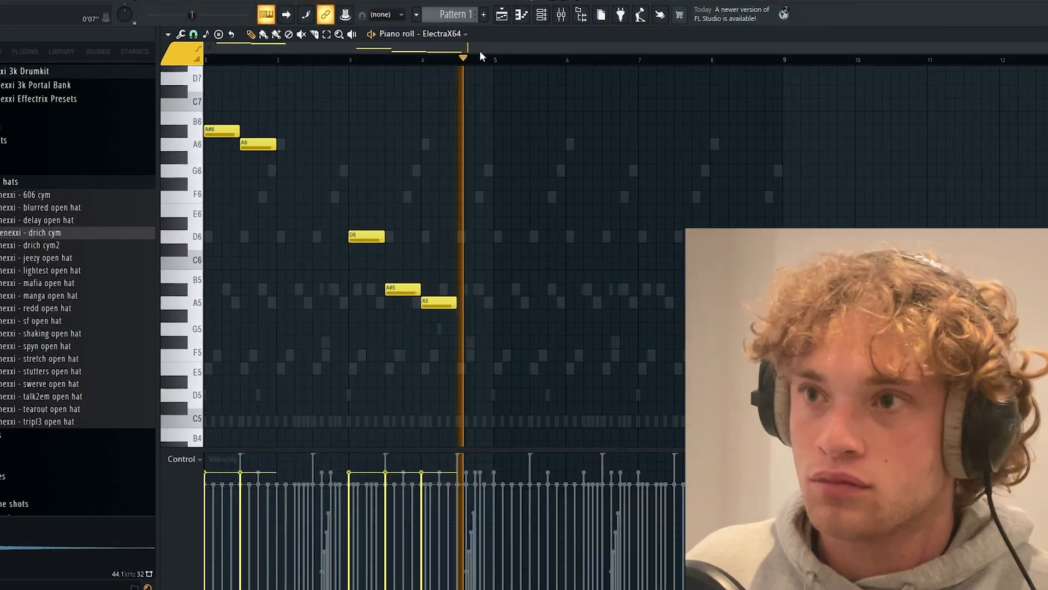
key(ctrl+a)
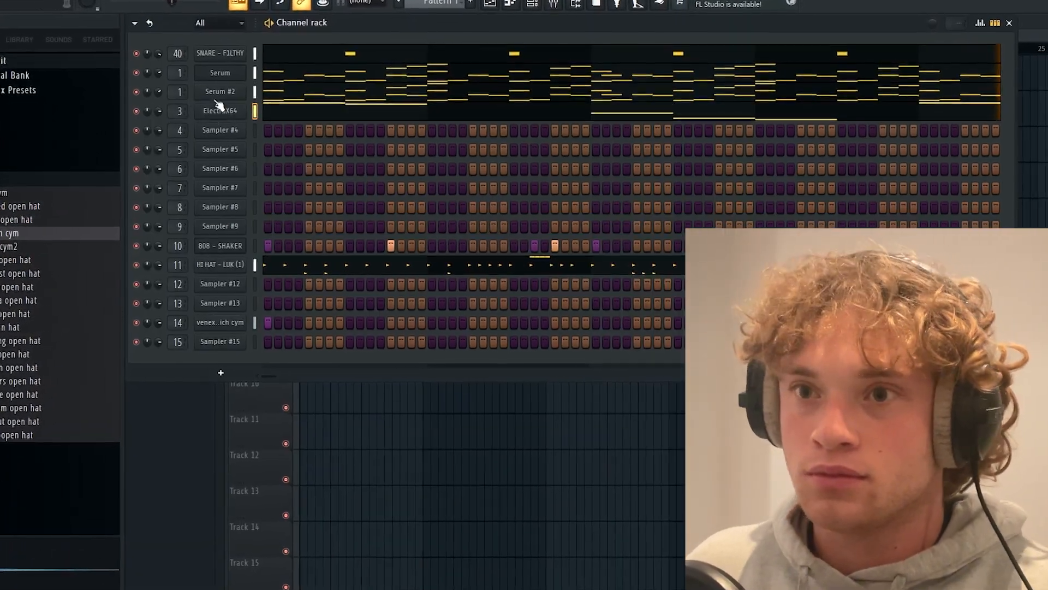
- Lower the Insert 3 mixer fader to about -2.0 dB and add an effect to one of its slots
key(F9)
drag(244, 247, 245, 252)
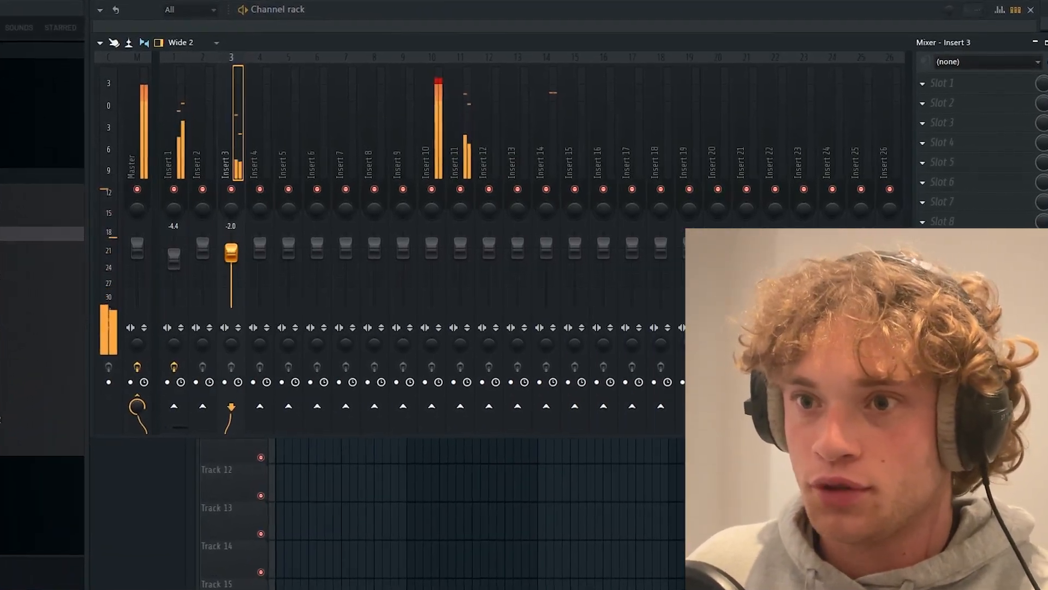
click(970, 183)
click(646, 534)
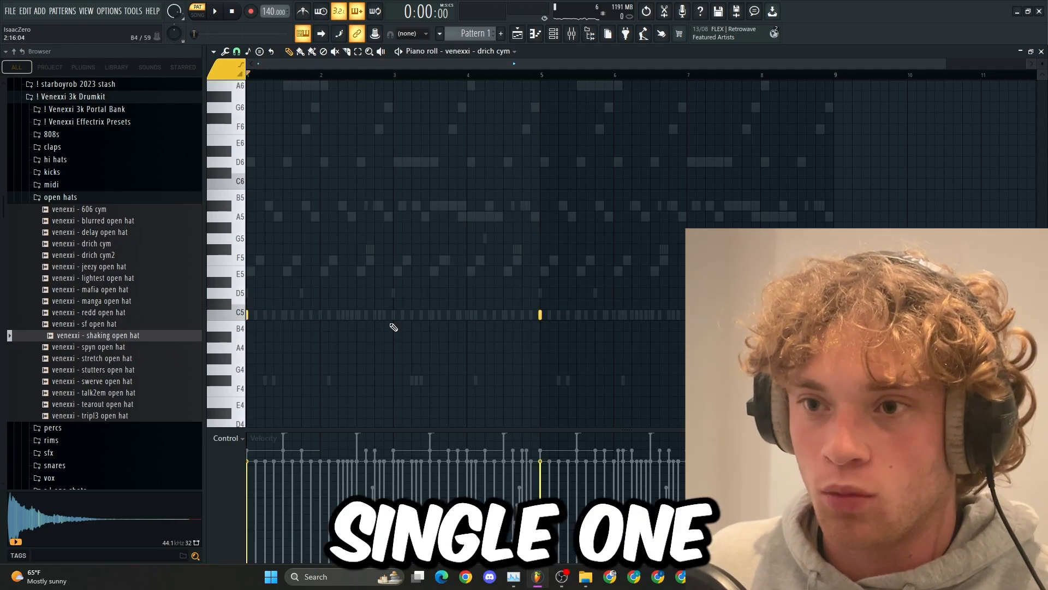
- Select the note at the start of bar 5 in the venexxi - drich cym piano roll
scroll(516, 325, up, 3)
drag(444, 244, 639, 363)
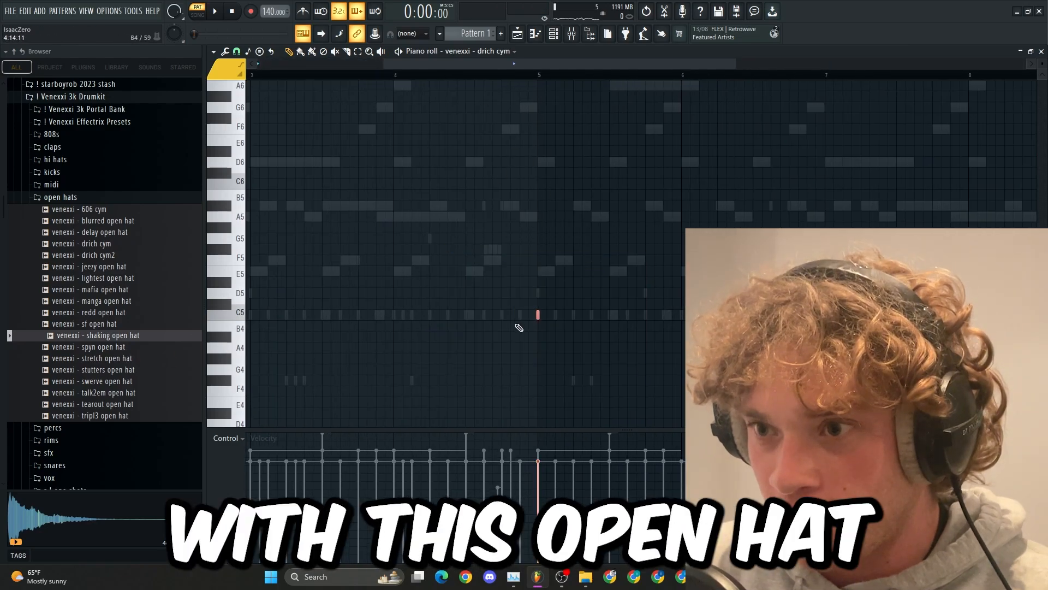
drag(523, 315, 639, 352)
scroll(534, 316, up, 4)
scroll(639, 352, down, 6)
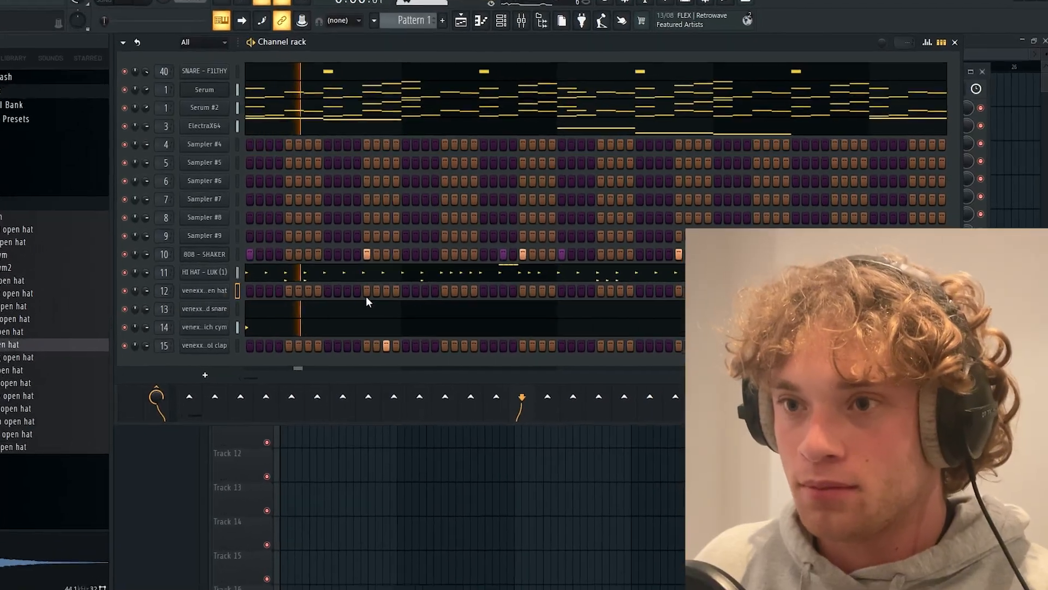
- Place hits on steps 13 and 21 of the open-hat channel, and enable the volume envelope in the sf open hat sampler
click(367, 292)
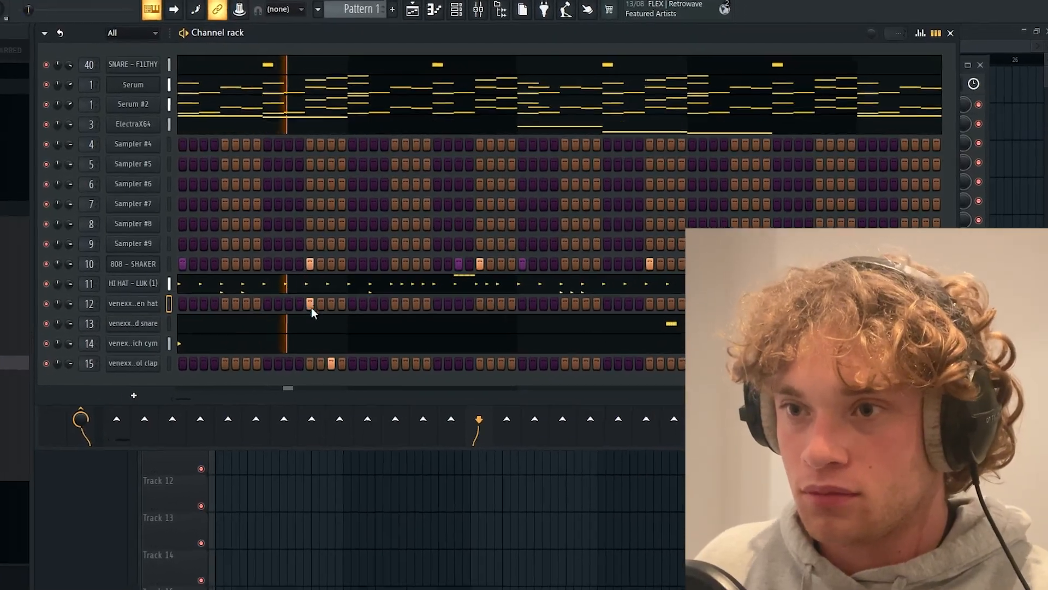
click(445, 291)
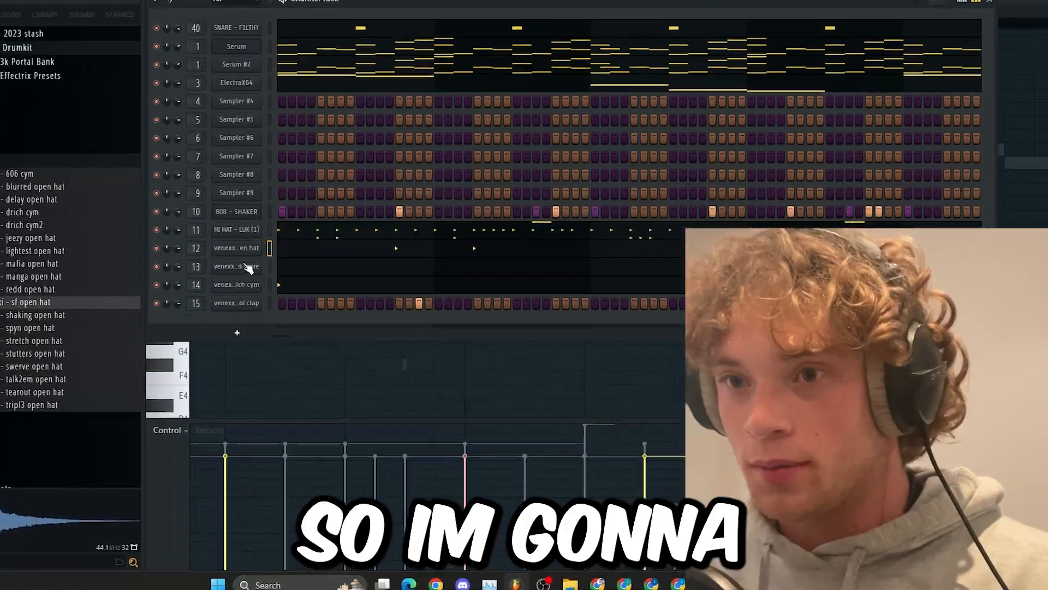
click(241, 249)
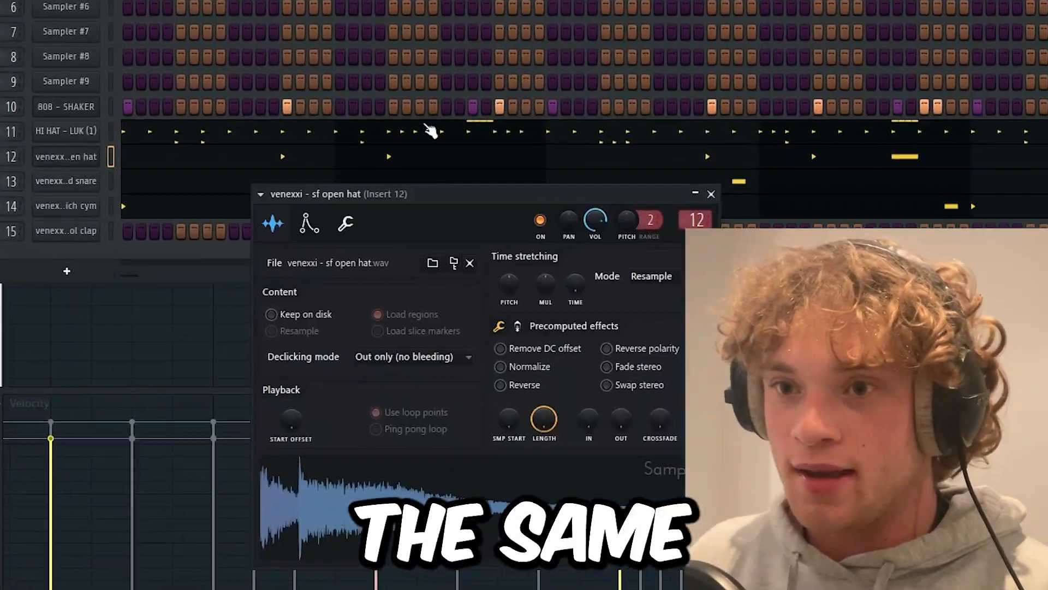
click(420, 294)
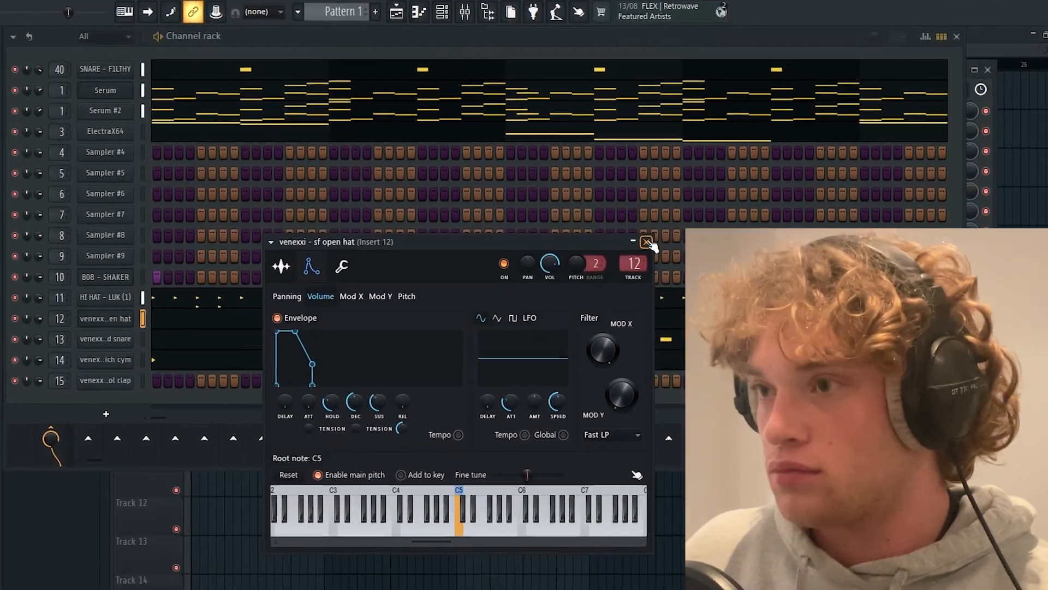
click(664, 236)
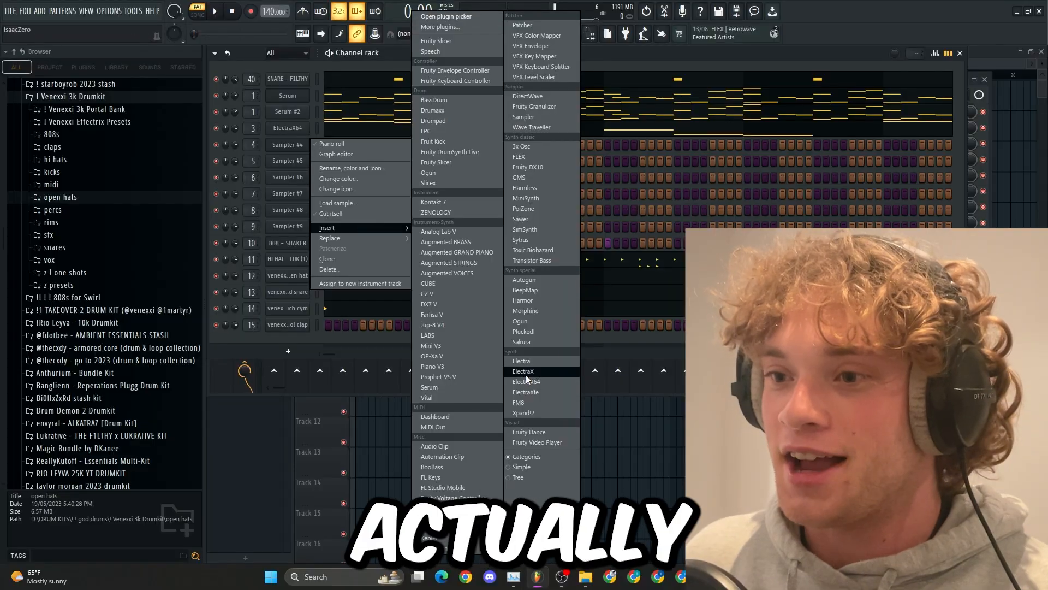
- Insert a second ElectraX64 instrument channel from the Sampler #4 channel
click(528, 381)
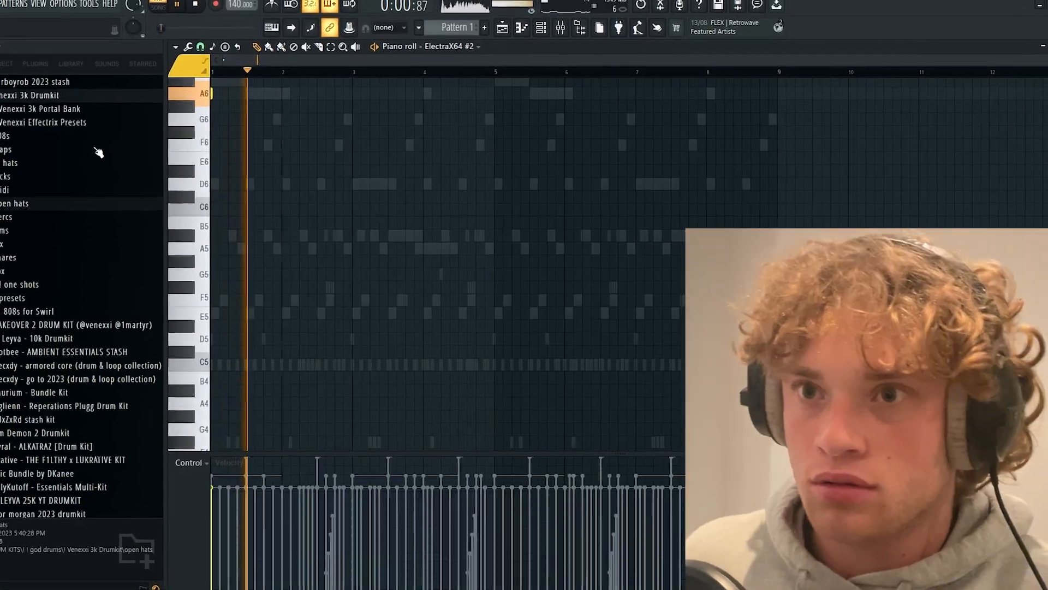
- Place a two-bar A6 note at bar 1 of the ElectraX64 #2 piano roll and duplicate it an octave higher into bars 3 and 4
scroll(229, 196, up, 2)
click(170, 181)
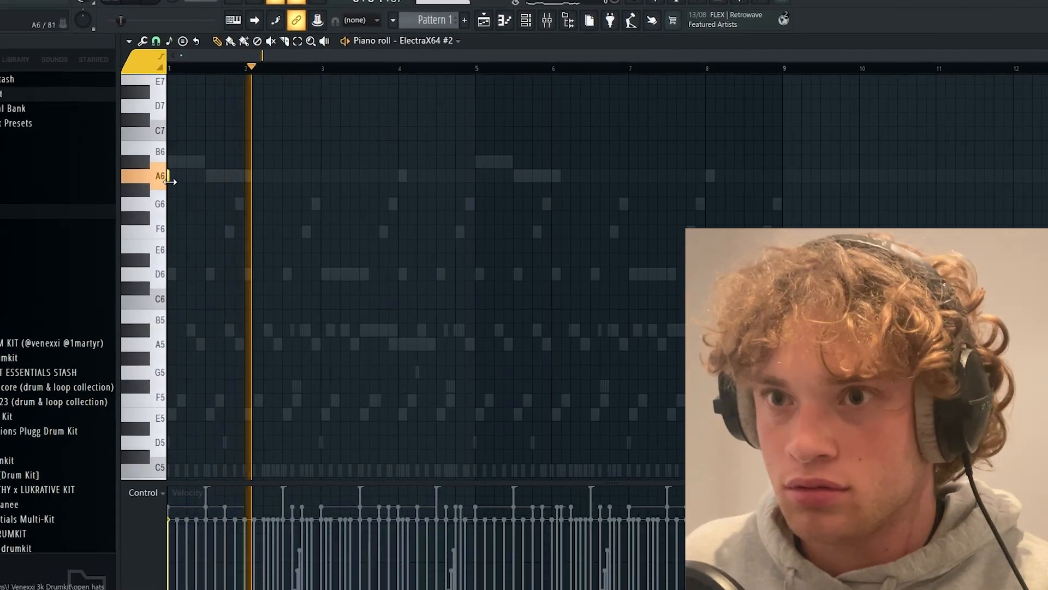
drag(271, 200, 274, 186)
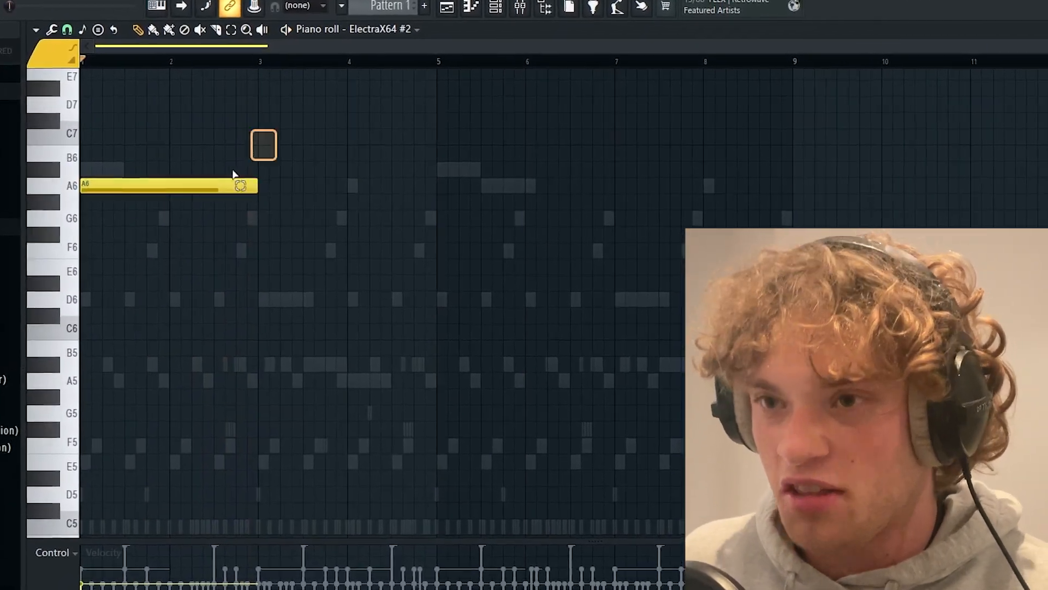
key(ctrl+b)
key(ctrl+Up)
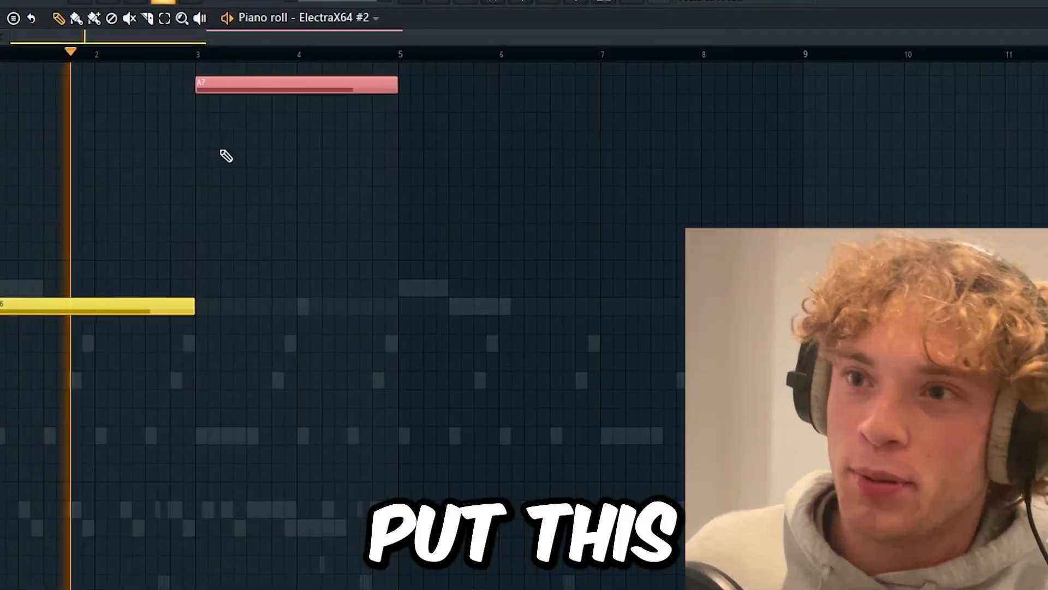
- Repeat the two-note A6 and A7 phrase to fill eight bars, deleting the surplus copy
key(ctrl+a)
key(ctrl+b)
key(ctrl+b)
key(Delete)
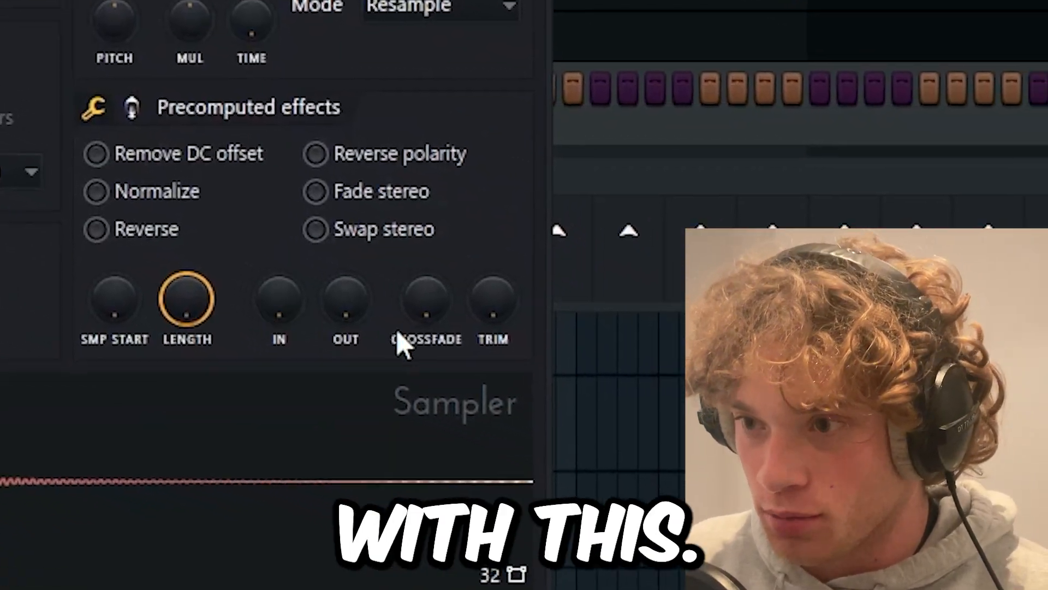
- Raise the fade-out of the PERC - ATL TOM sample and adjust its volume envelope
drag(346, 299, 345, 286)
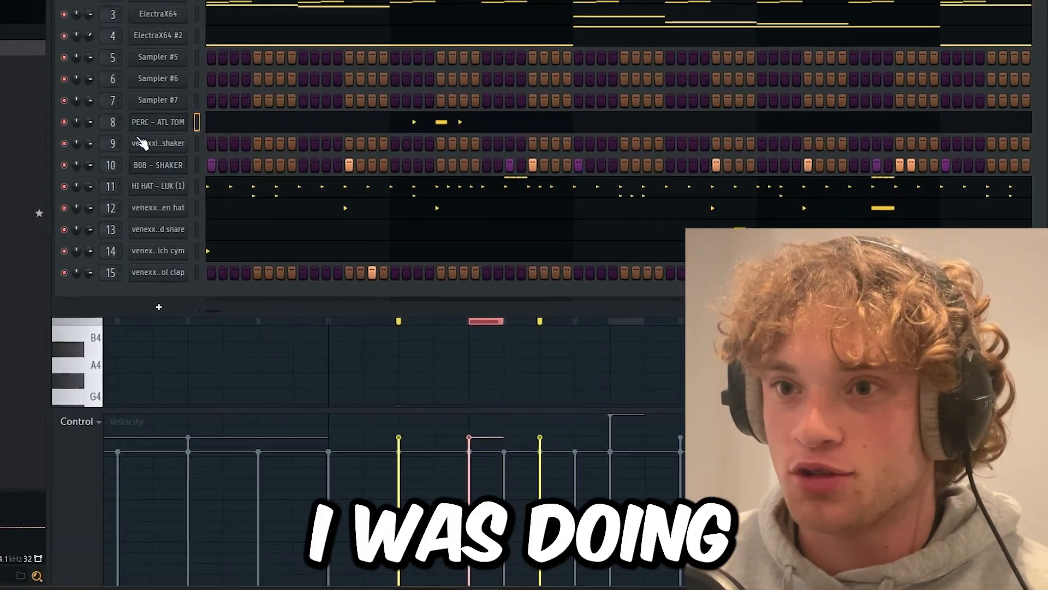
click(145, 123)
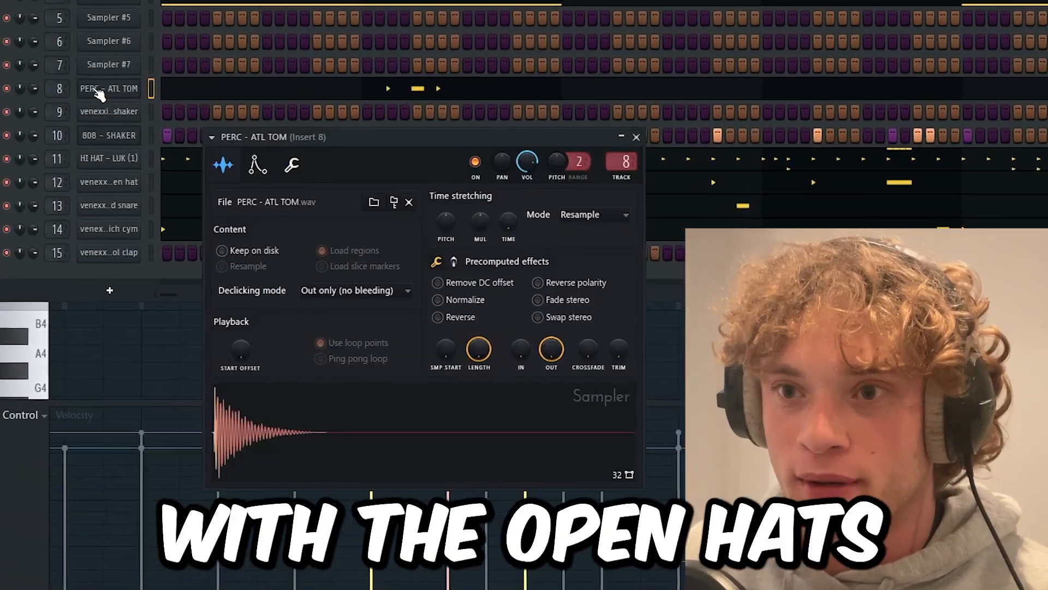
click(229, 143)
click(136, 178)
drag(148, 277, 148, 297)
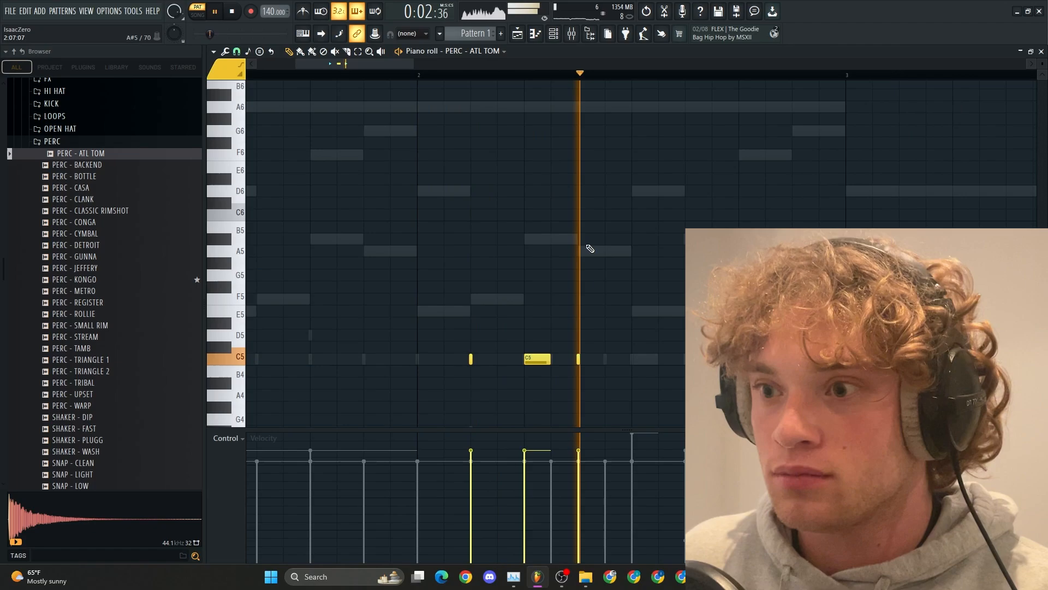
- Place D5 hits in bar 6 of the PERC - ATL TOM piano roll: one single hit, three quick ones and a longer final note
scroll(562, 327, down, 4)
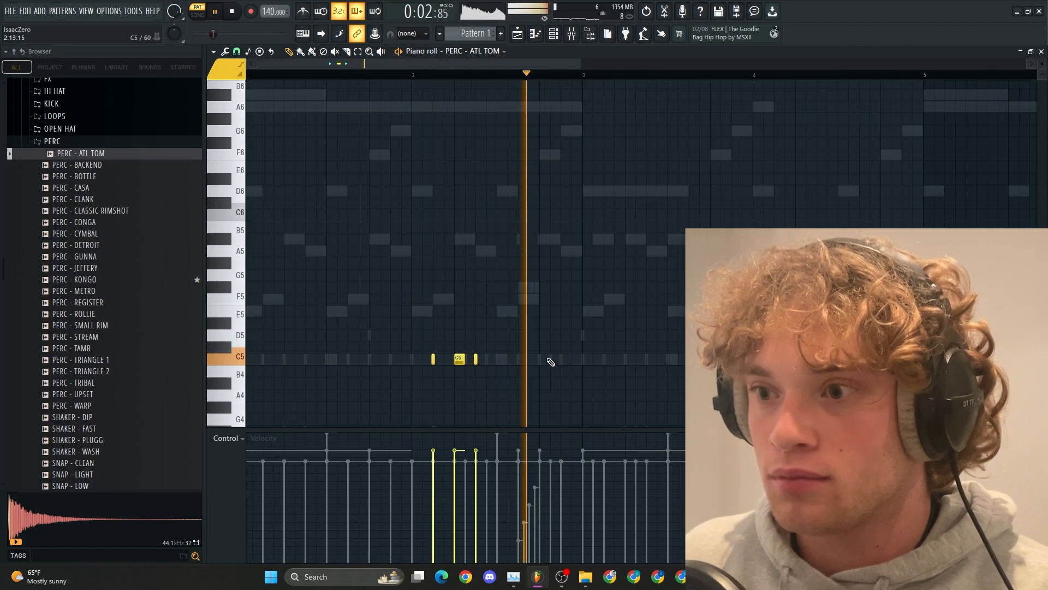
scroll(443, 325, up, 4)
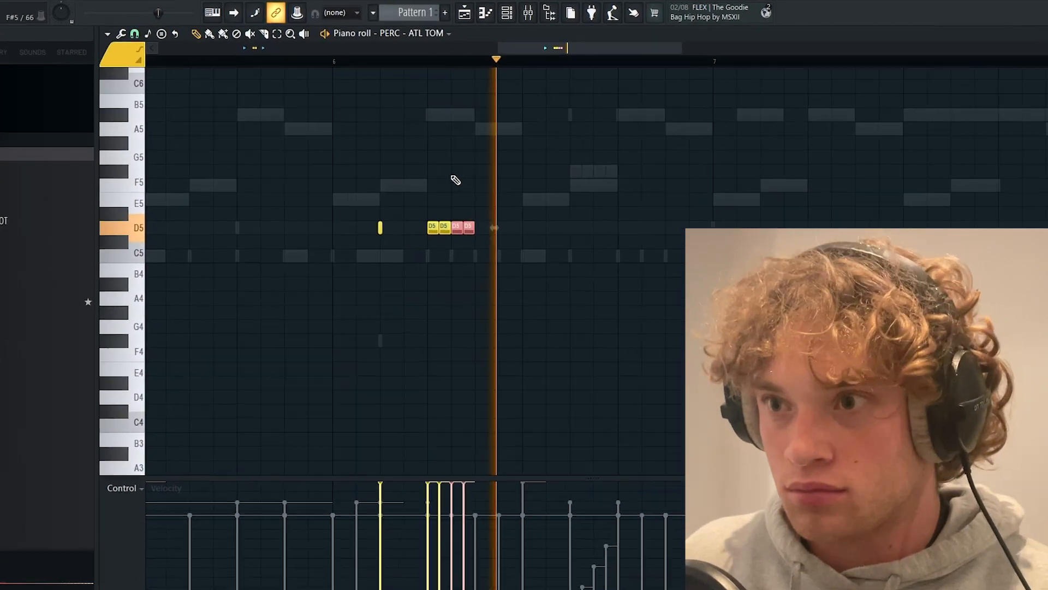
scroll(519, 202, down, 4)
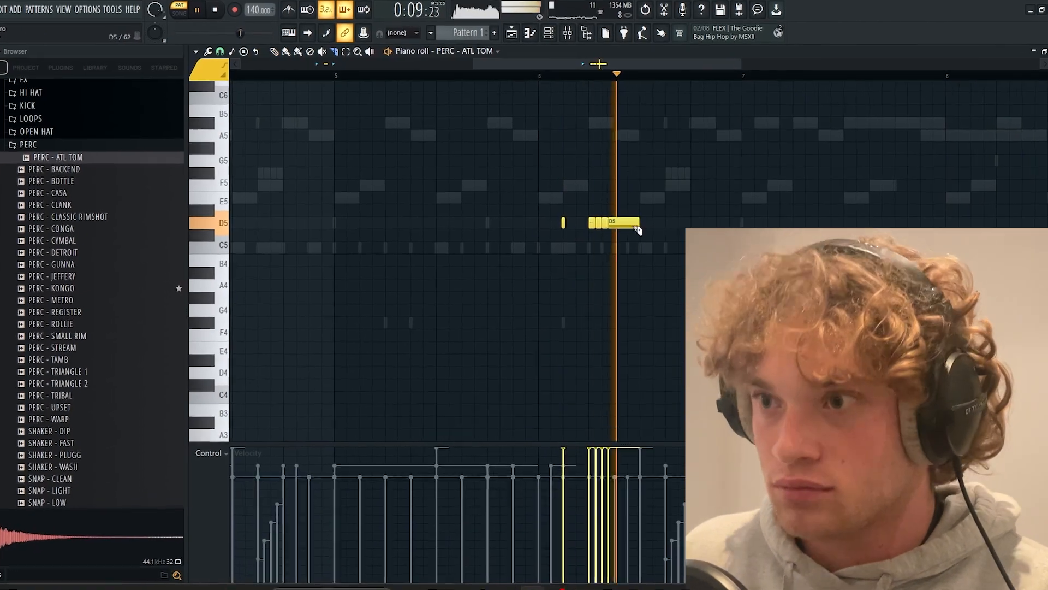
scroll(443, 350, down, 3)
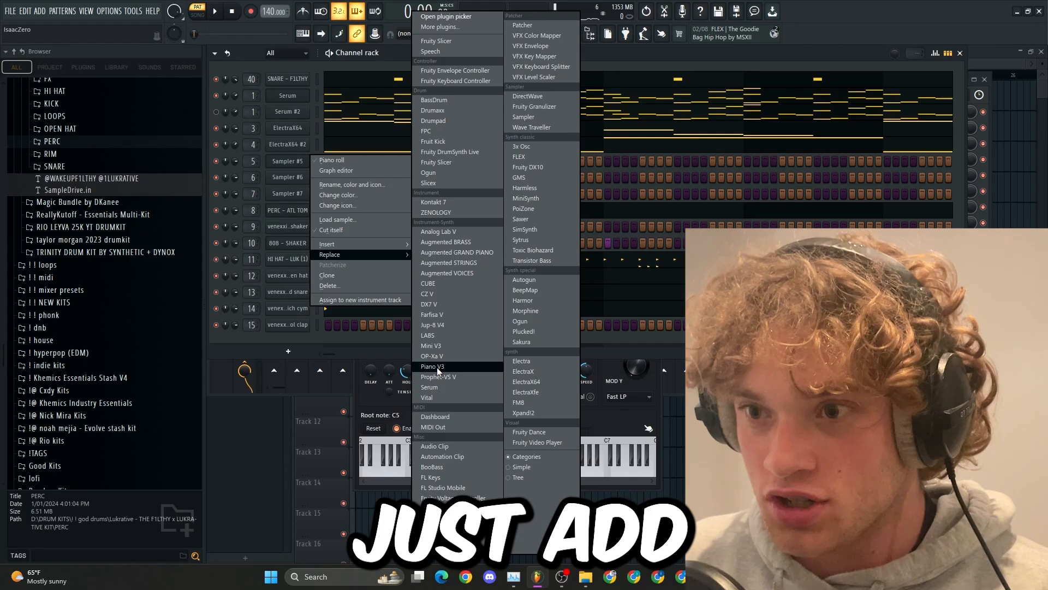
- Replace the Sampler #5 channel with Piano V3 and apply legato to a G6, G6, A6 melody flick in bar 2
click(438, 369)
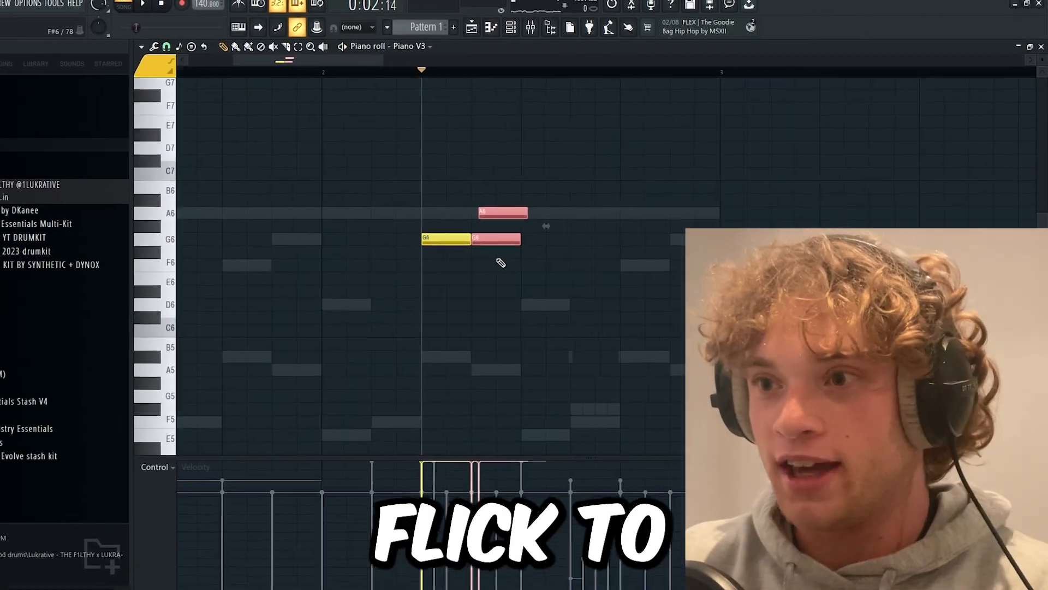
key(ctrl+l)
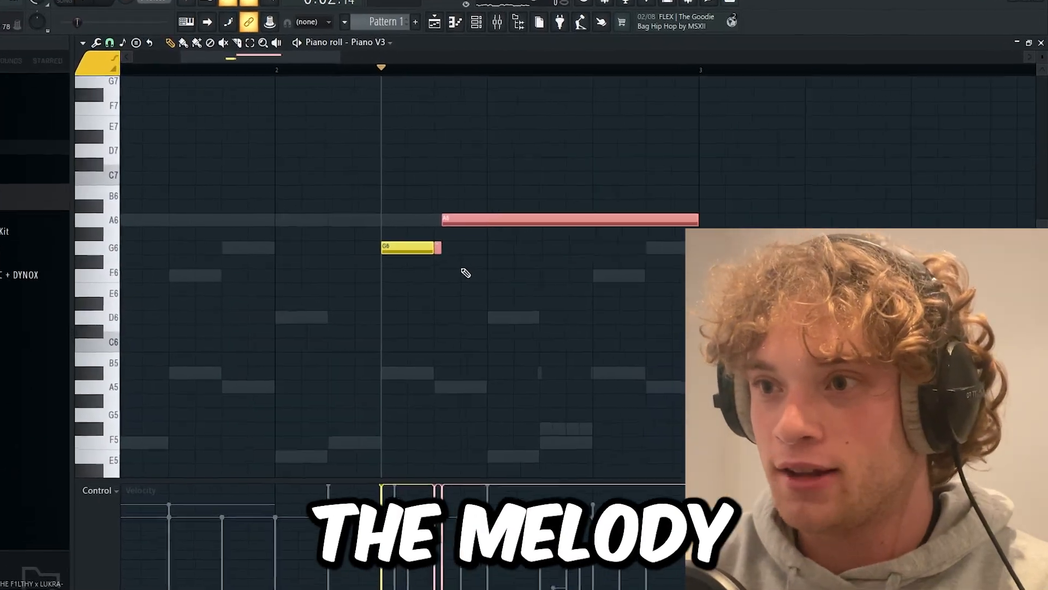
key(space)
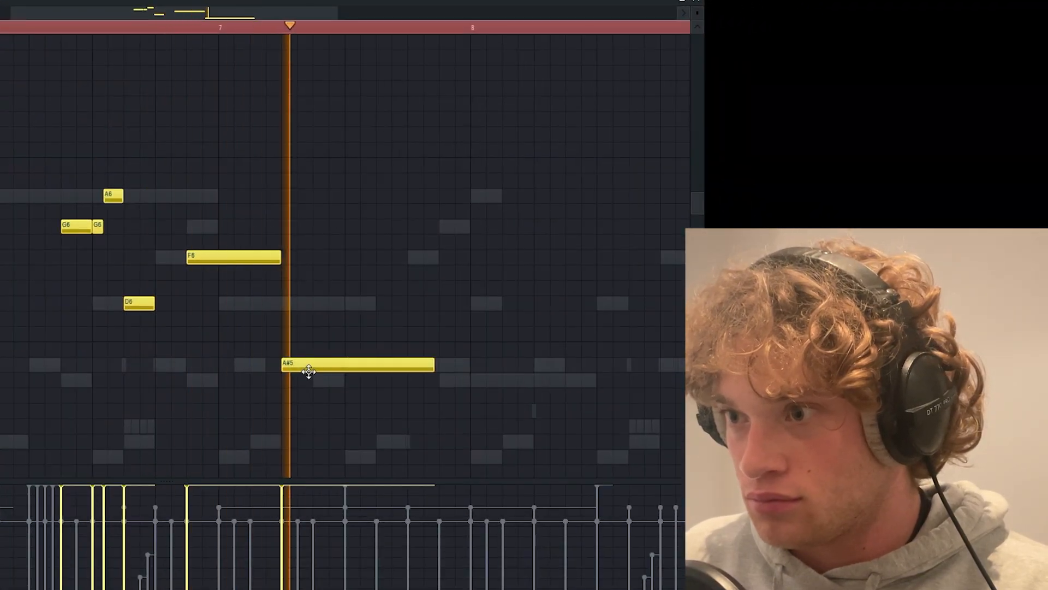
- Lower the long last note in bar 7 of the Piano V3 melody to A5 and replay the phrase from bar 6
click(67, 28)
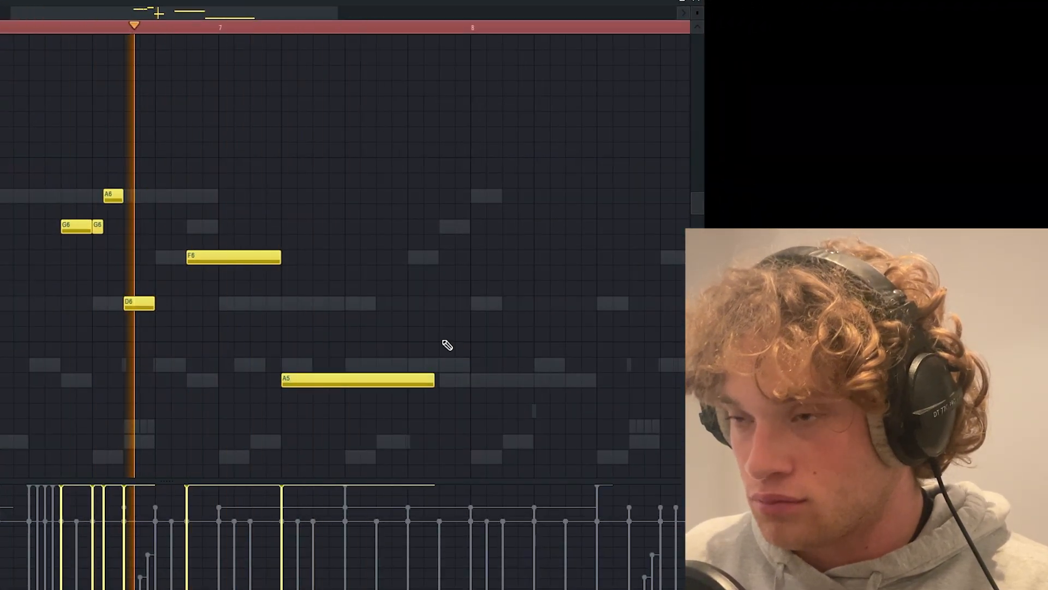
scroll(417, 361, down, 3)
scroll(394, 369, up, 2)
scroll(382, 374, down, 2)
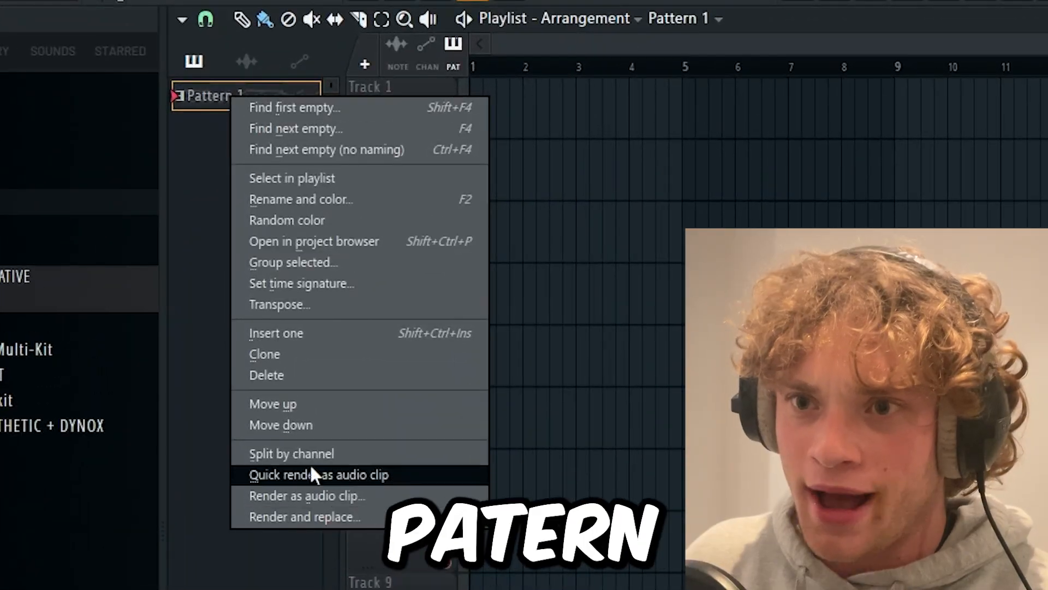
- Split Pattern 1 by channel and lay all the resulting patterns on playlist Tracks 1 to 13
click(284, 346)
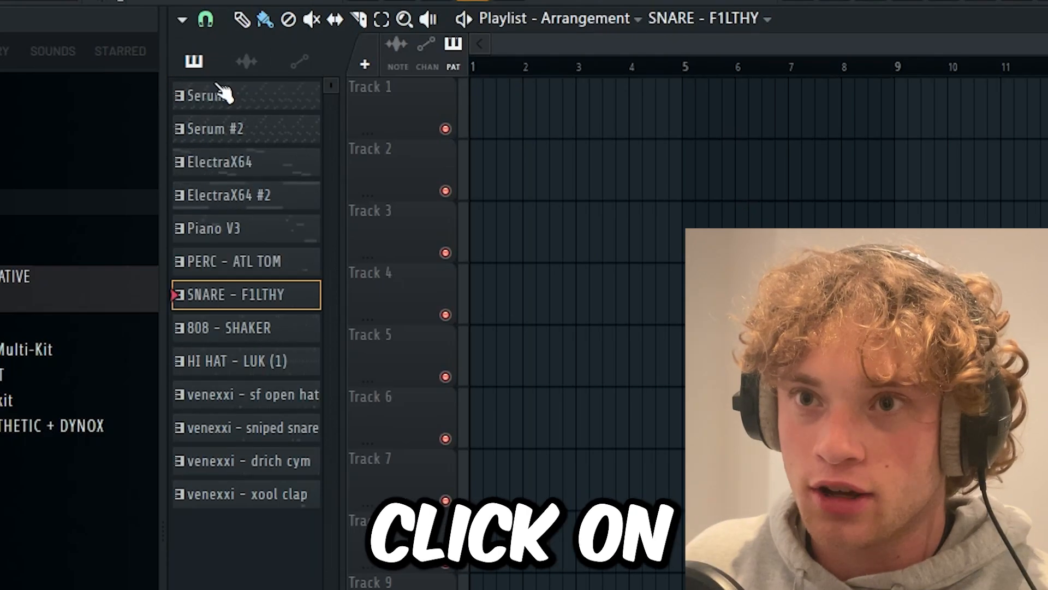
click(235, 94)
shift+click(235, 495)
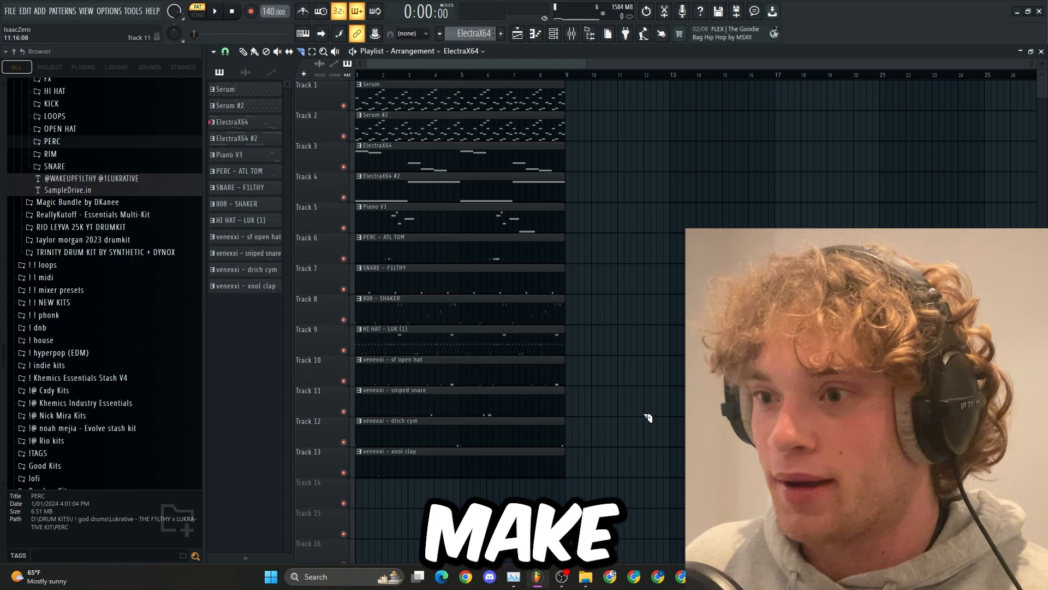
- Select every clip in the playlist and duplicate the eight-bar block four times, up to bar 41
key(ctrl+a)
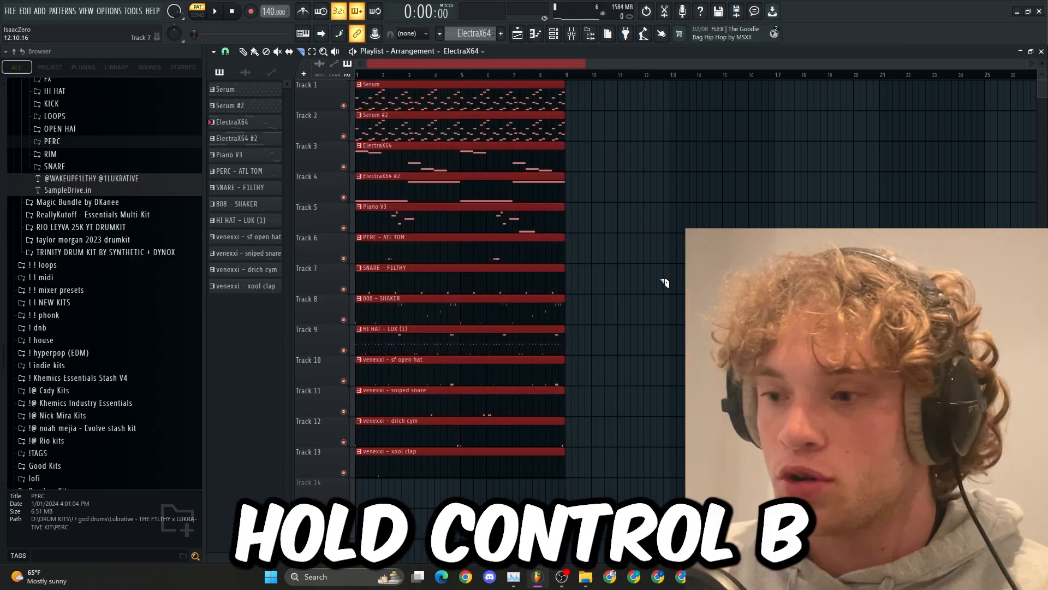
key(ctrl+b)
key(ctrl+b)
key(ctrl+b)
key(ctrl+b)
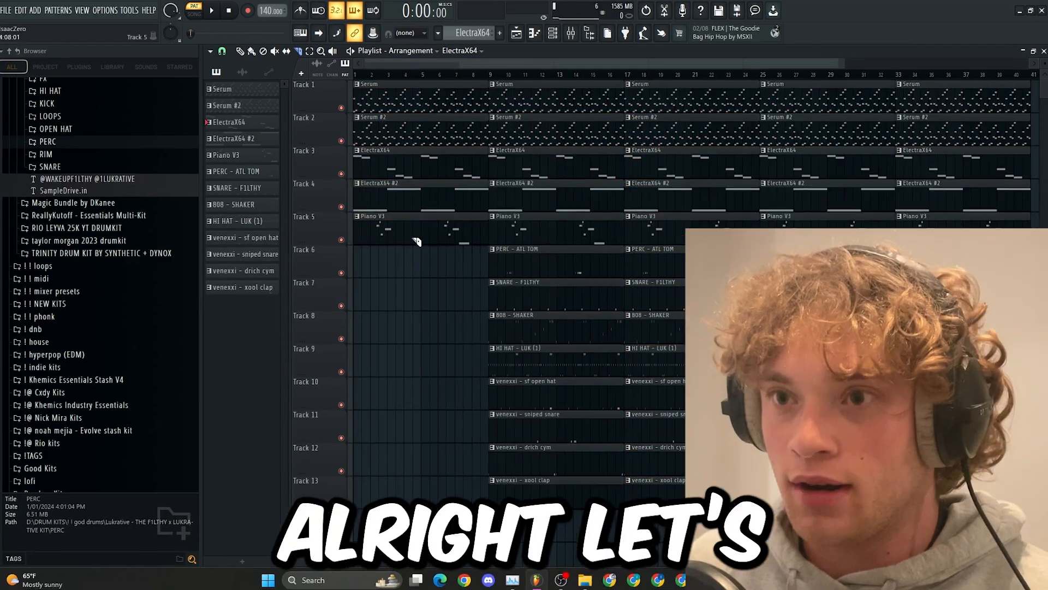
- Solo Insert 5 in the mixer to hear that channel on its own
key(F9)
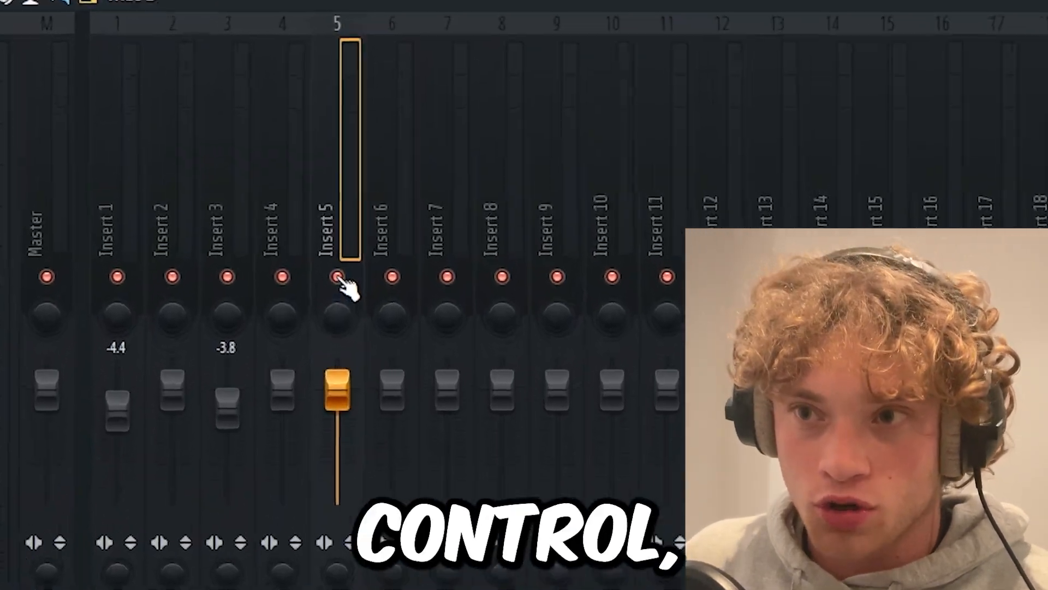
ctrl+click(337, 250)
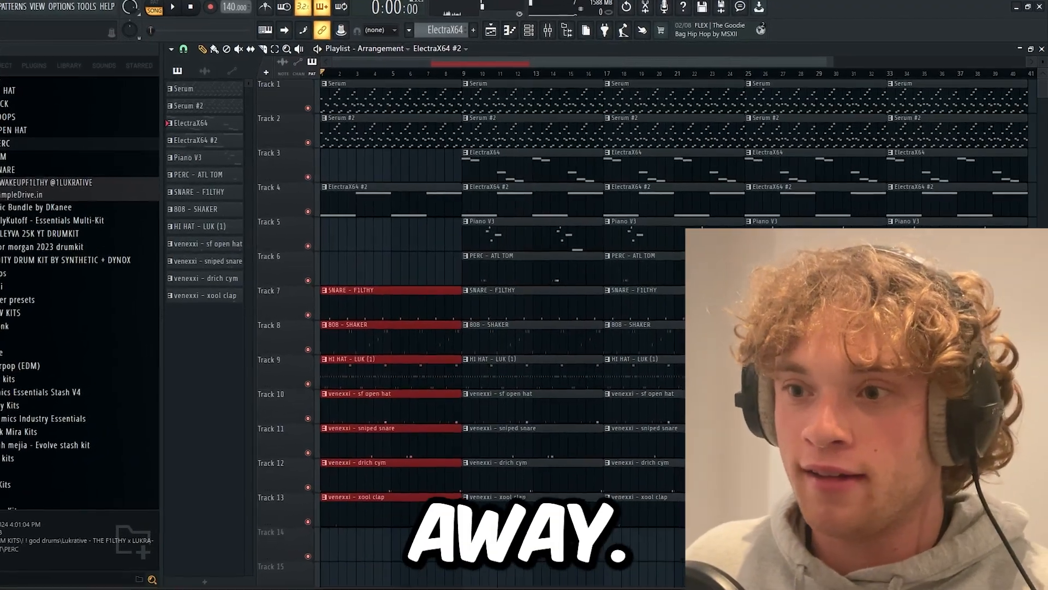
- Play the arrangement and cut the first HI HAT - LUK (1) clip at bar 7, removing its last two bars
key(space)
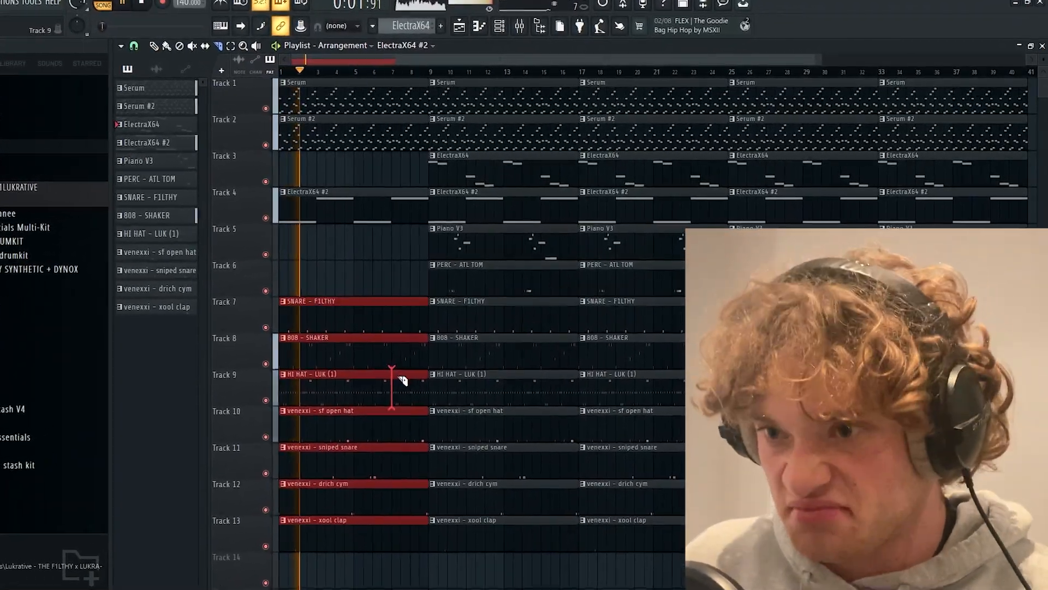
right_click(398, 378)
scroll(395, 391, down, 1)
drag(368, 391, 376, 394)
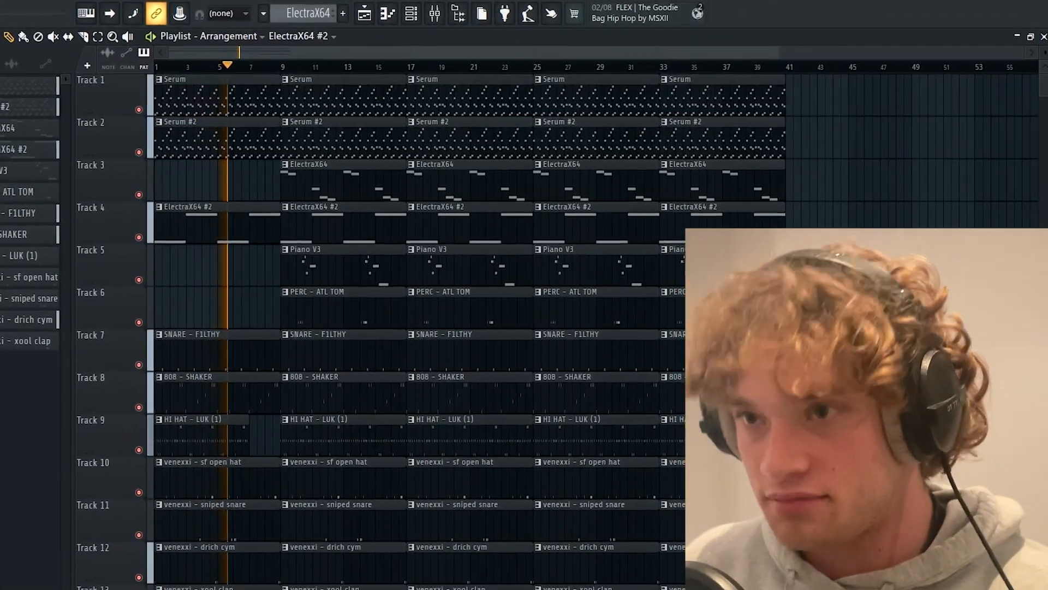
- Remove the Piano V3 clip from bars 9 to 16 and the Serum #2 and ElectraX64 #2 clips from bars 17 to 24
scroll(267, 228, up, 3)
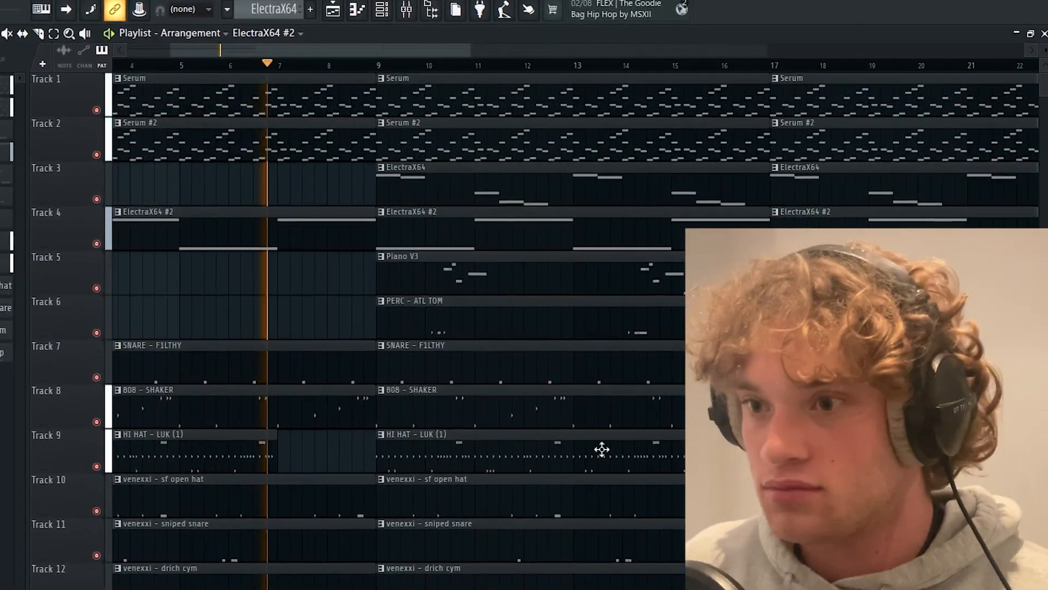
scroll(292, 388, down, 3)
scroll(238, 336, up, 4)
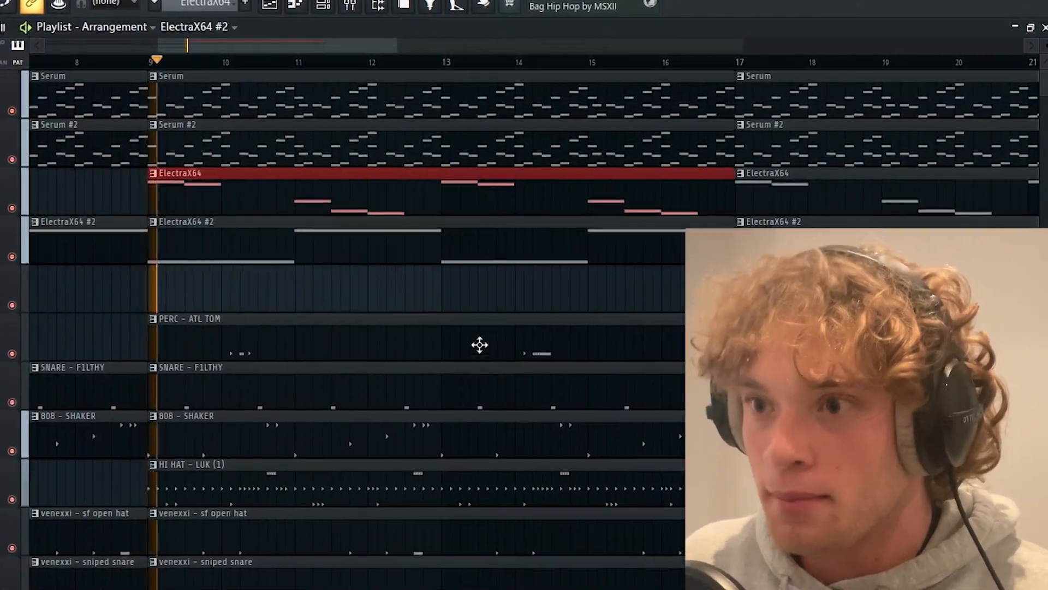
scroll(386, 304, down, 4)
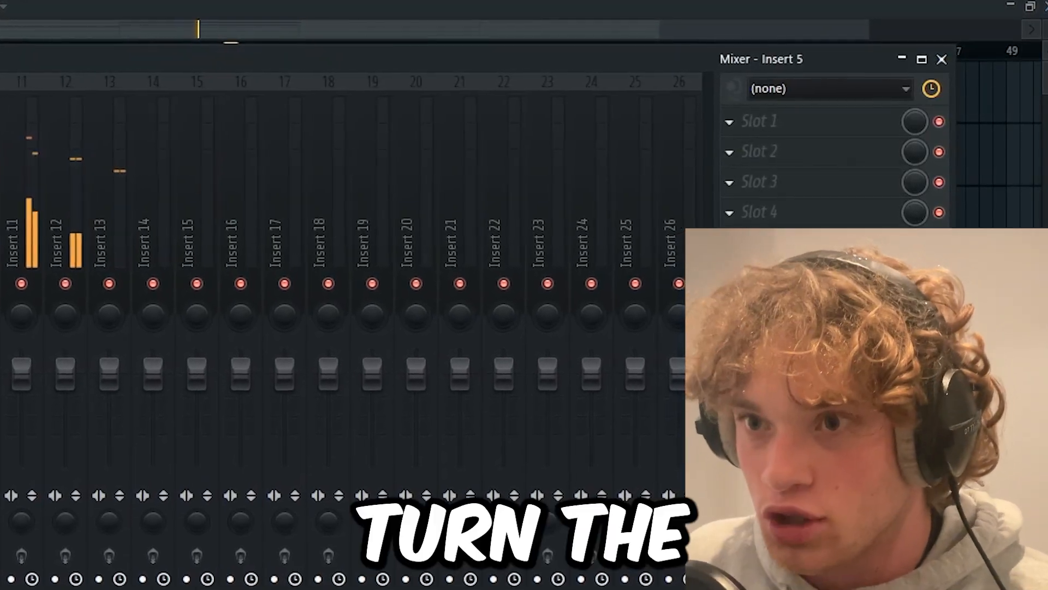
scroll(394, 359, down, 2)
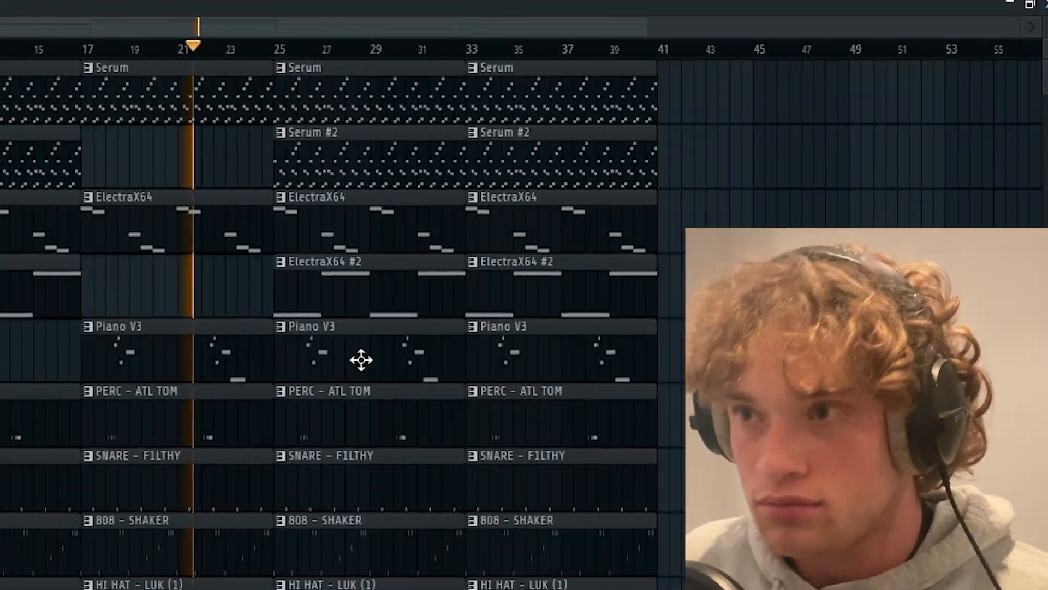
scroll(283, 328, up, 4)
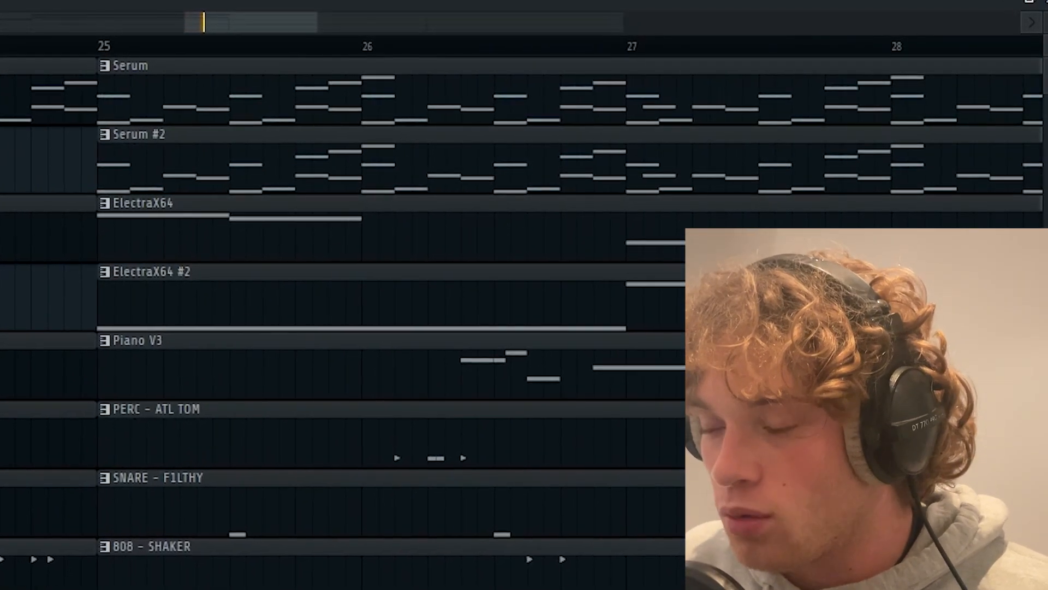
scroll(243, 459, down, 3)
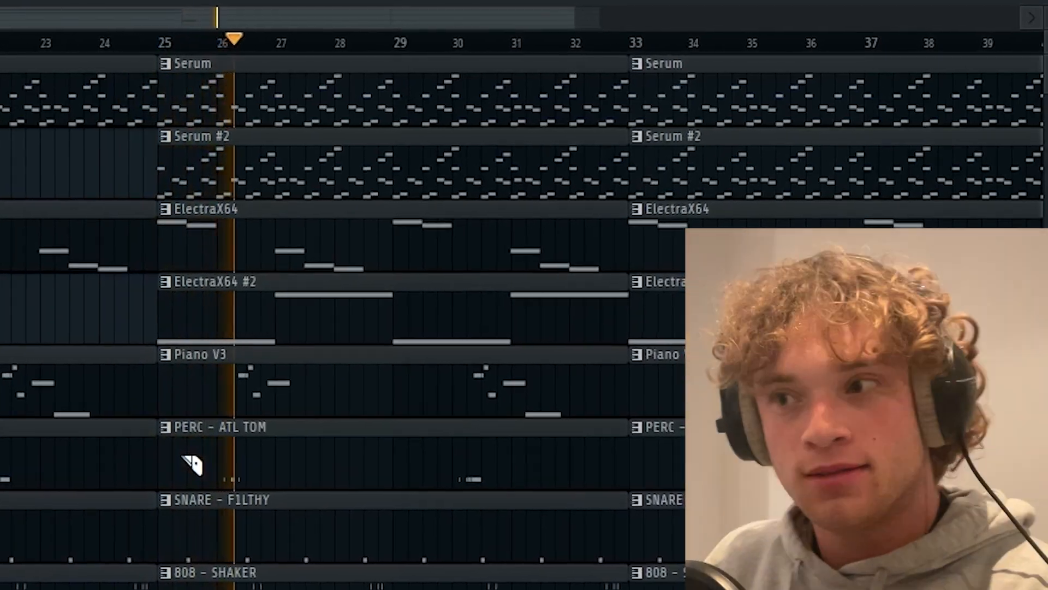
scroll(183, 463, down, 2)
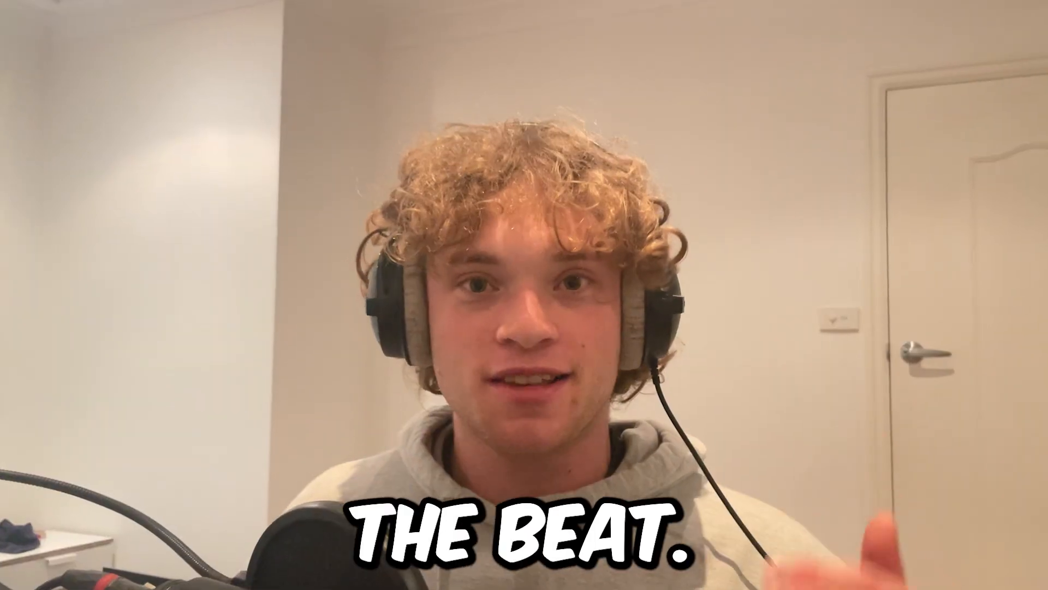